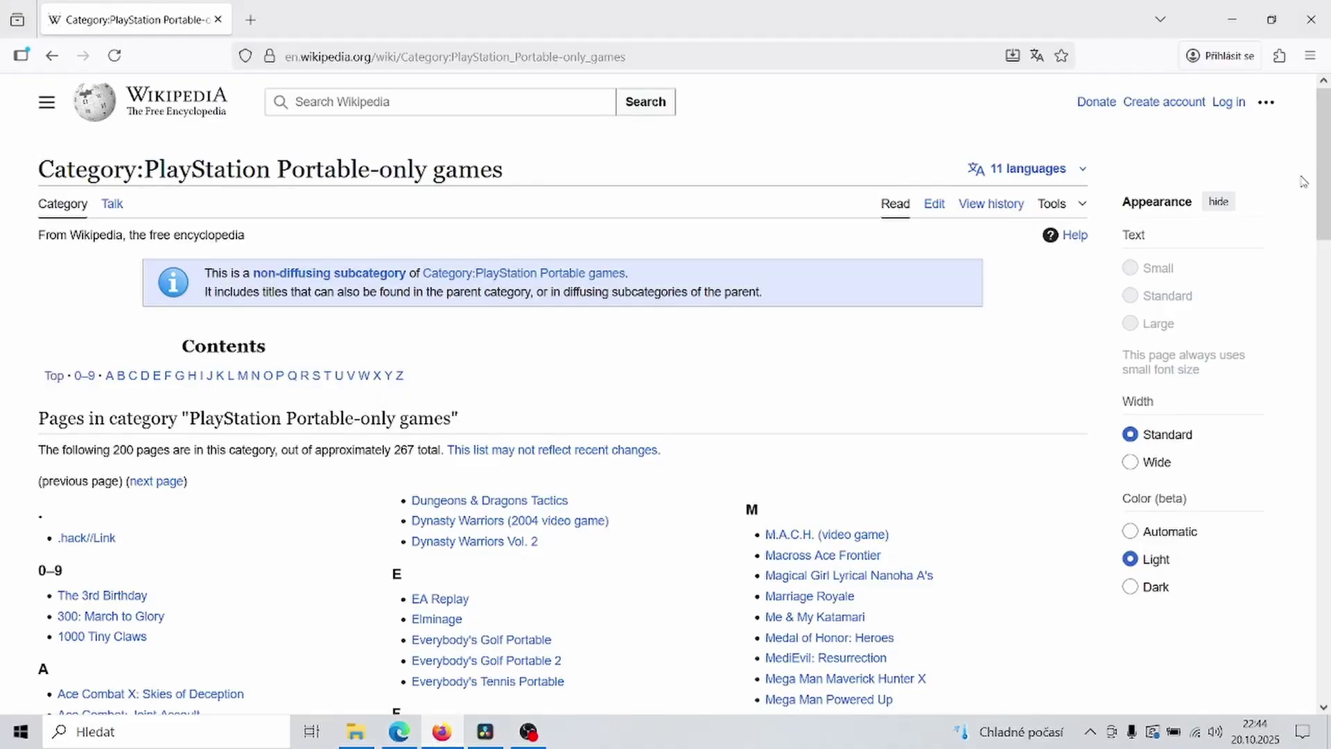
left_click_drag(1324, 162, 1328, 264)
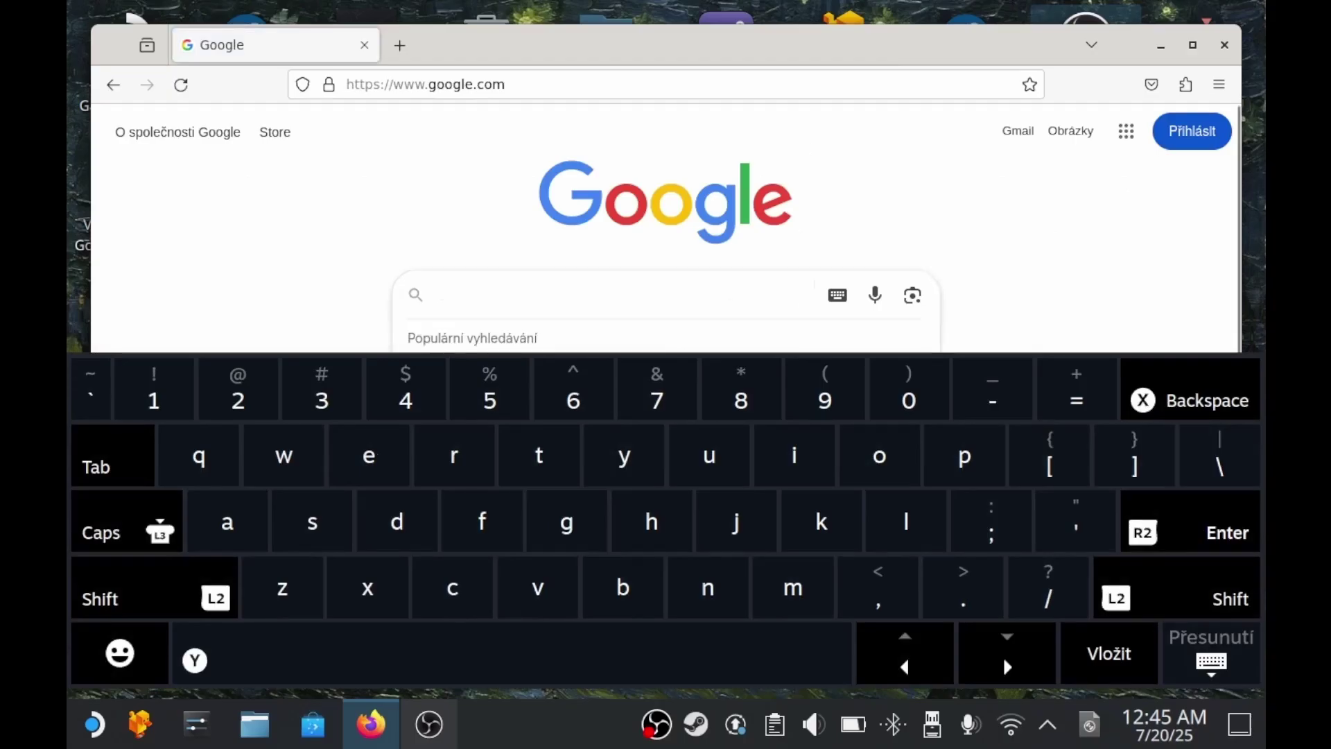
Search the web for emudeck, then go from the EmuDeck website's home page to its download
type("emudeck")
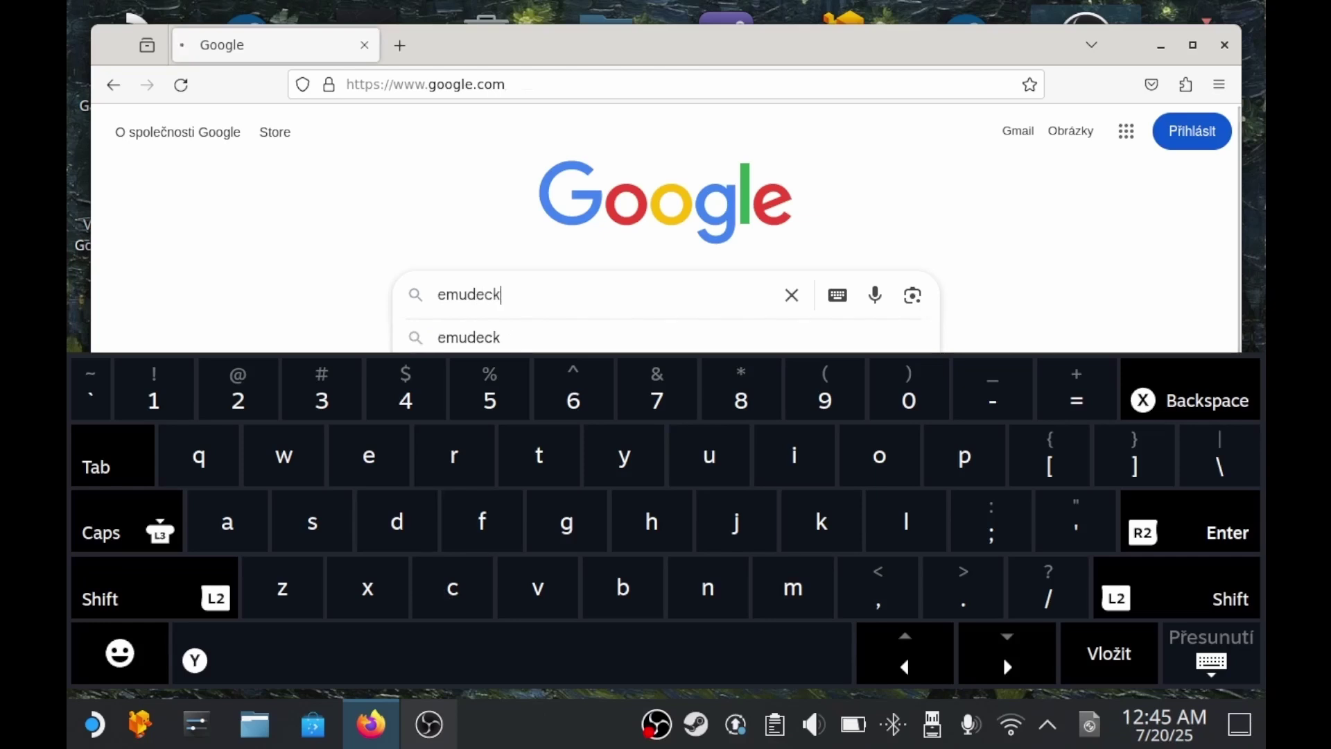
key("Return")
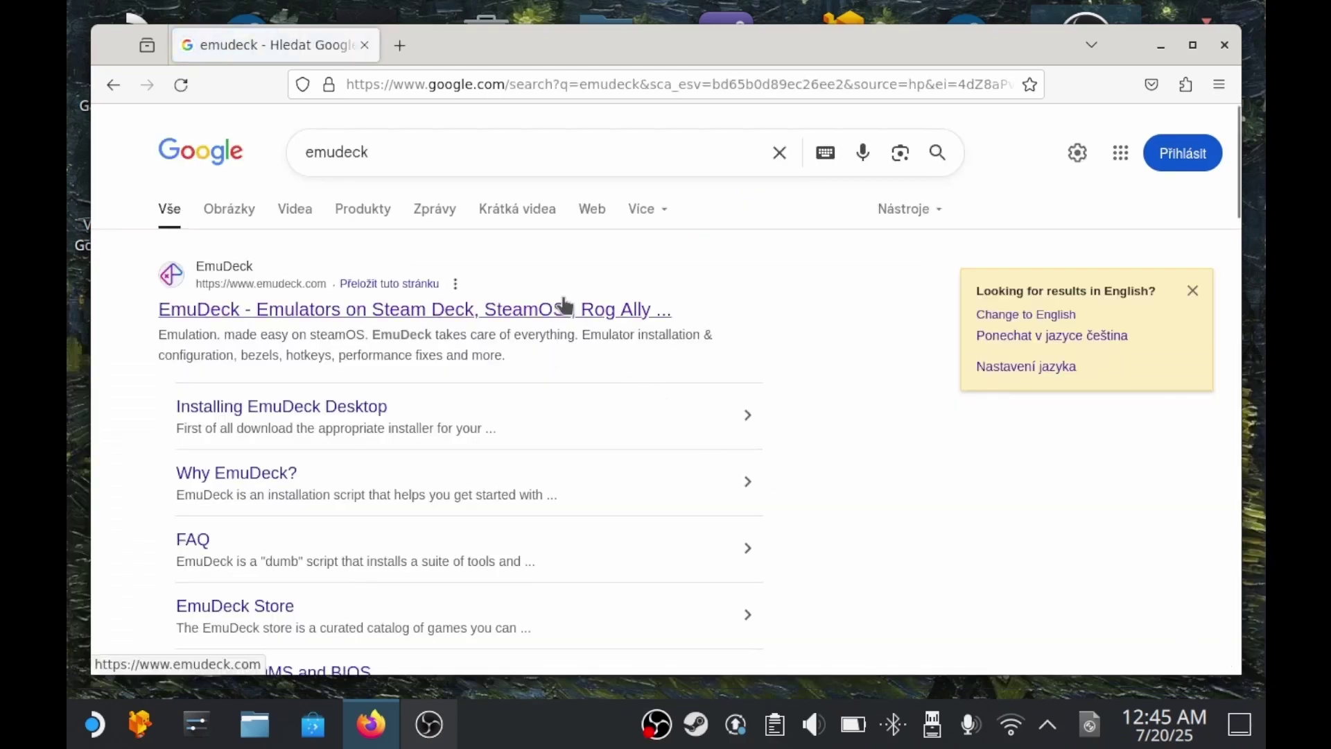
left_click(445, 314)
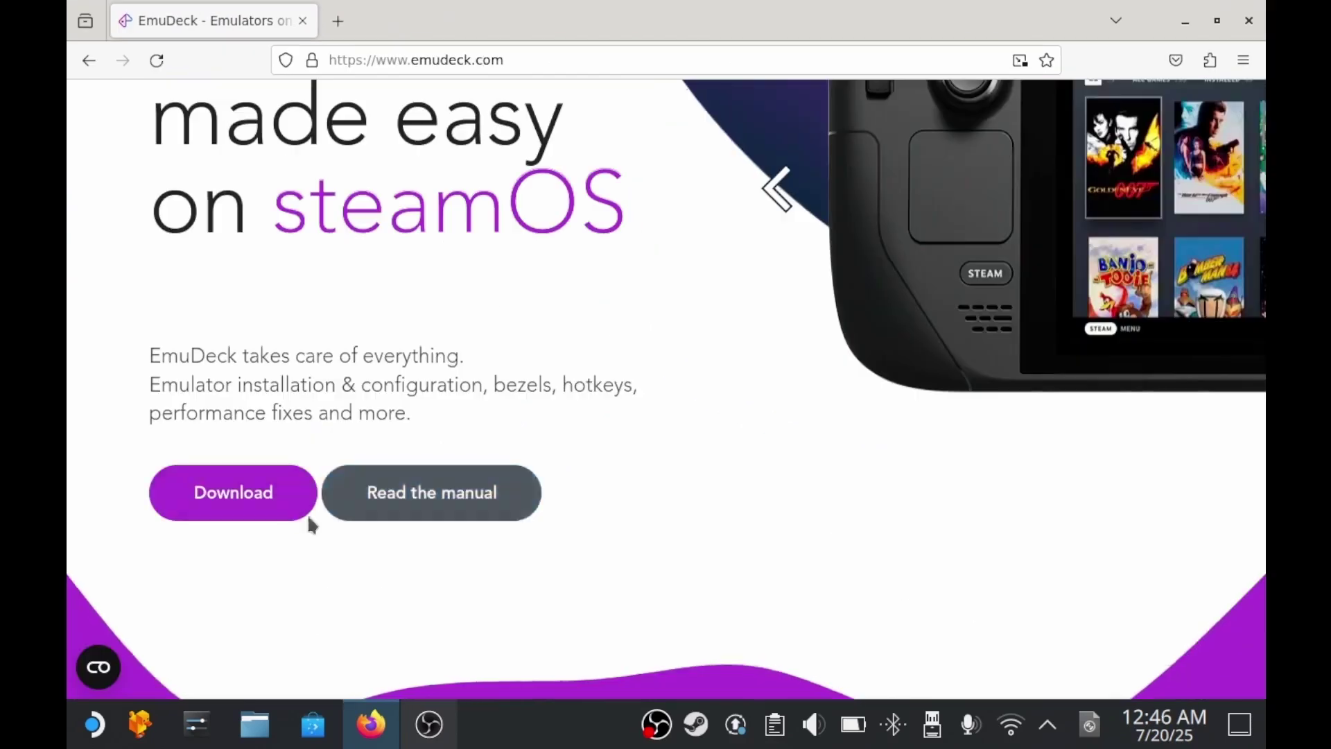
left_click(273, 501)
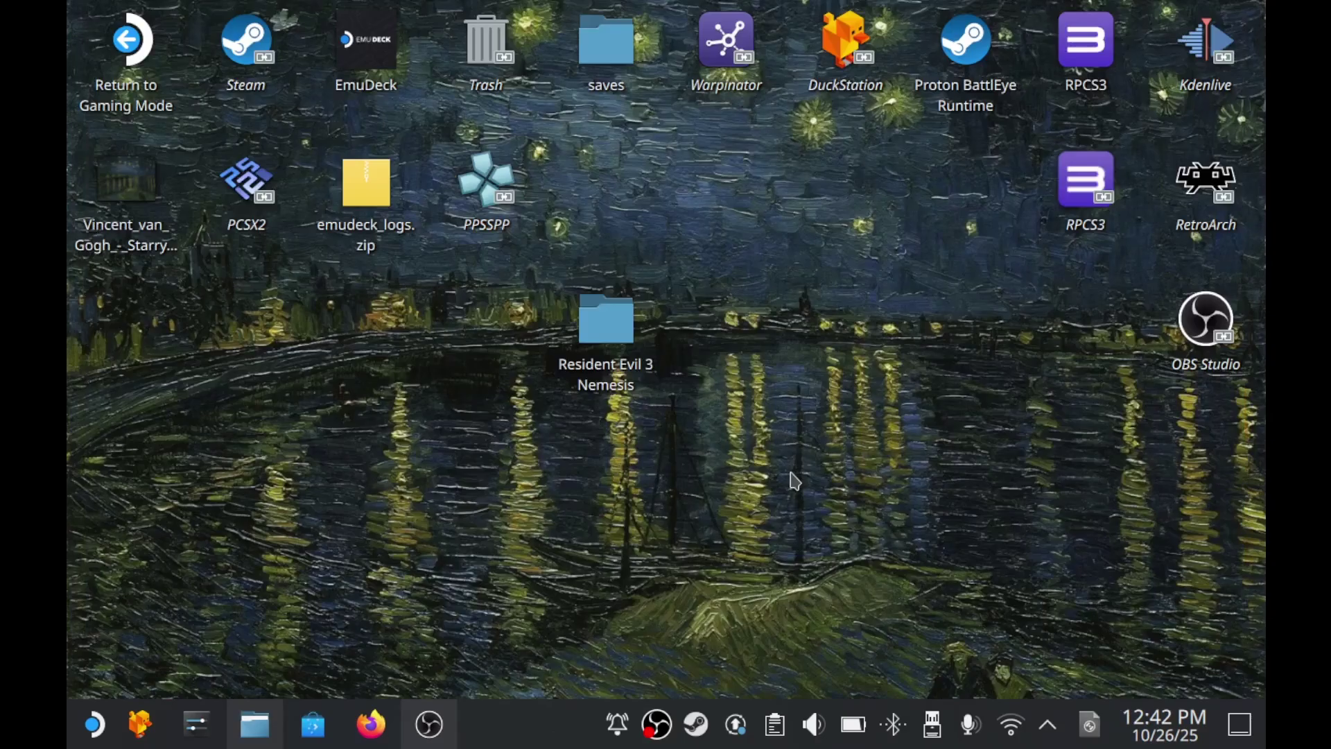
Search the Discover software store for ppsspp and open the PPSSPP emulator entry
left_click(314, 731)
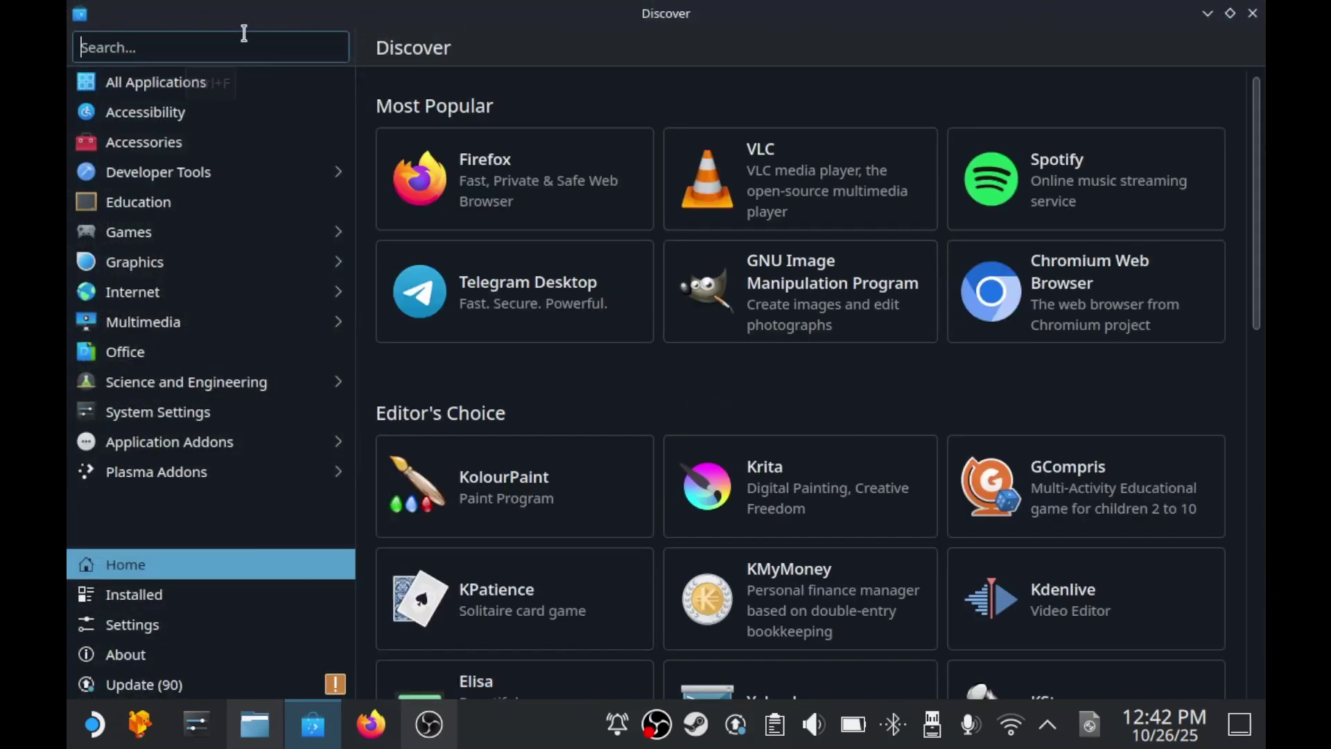
type("ppsspp")
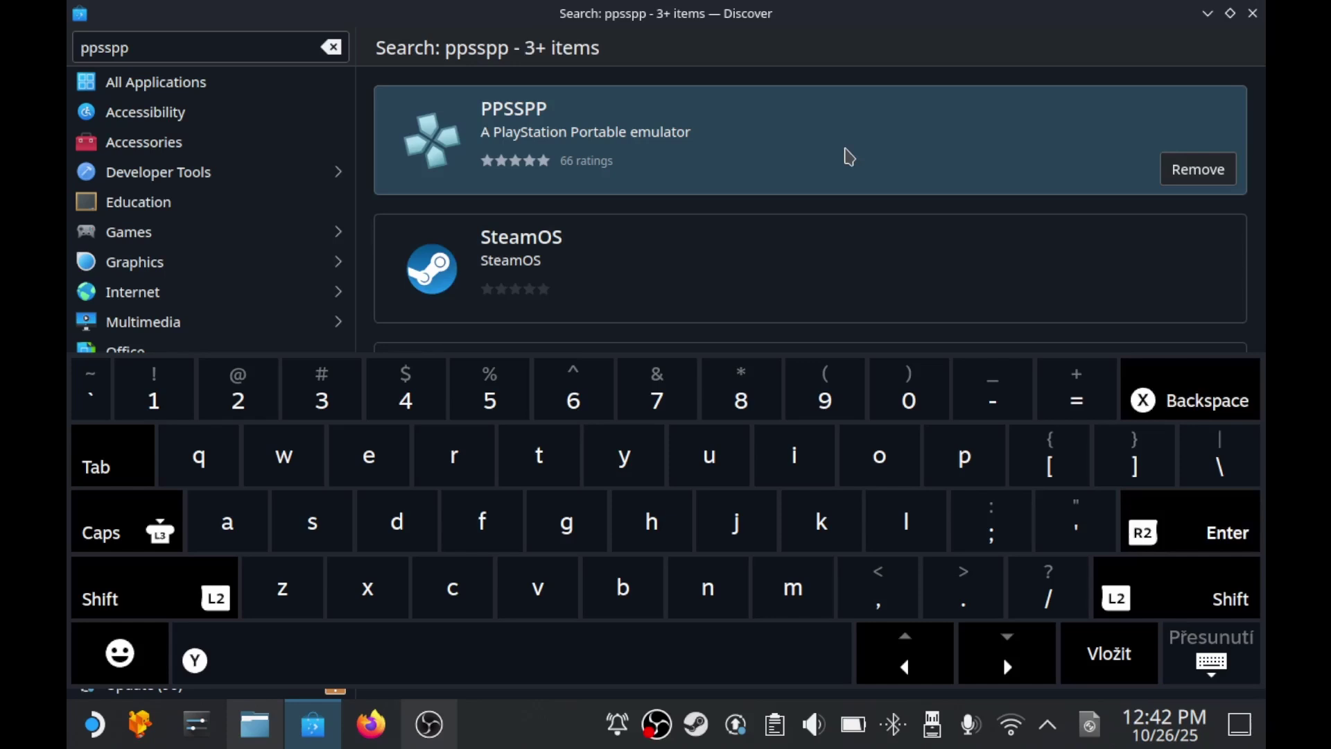
left_click(847, 154)
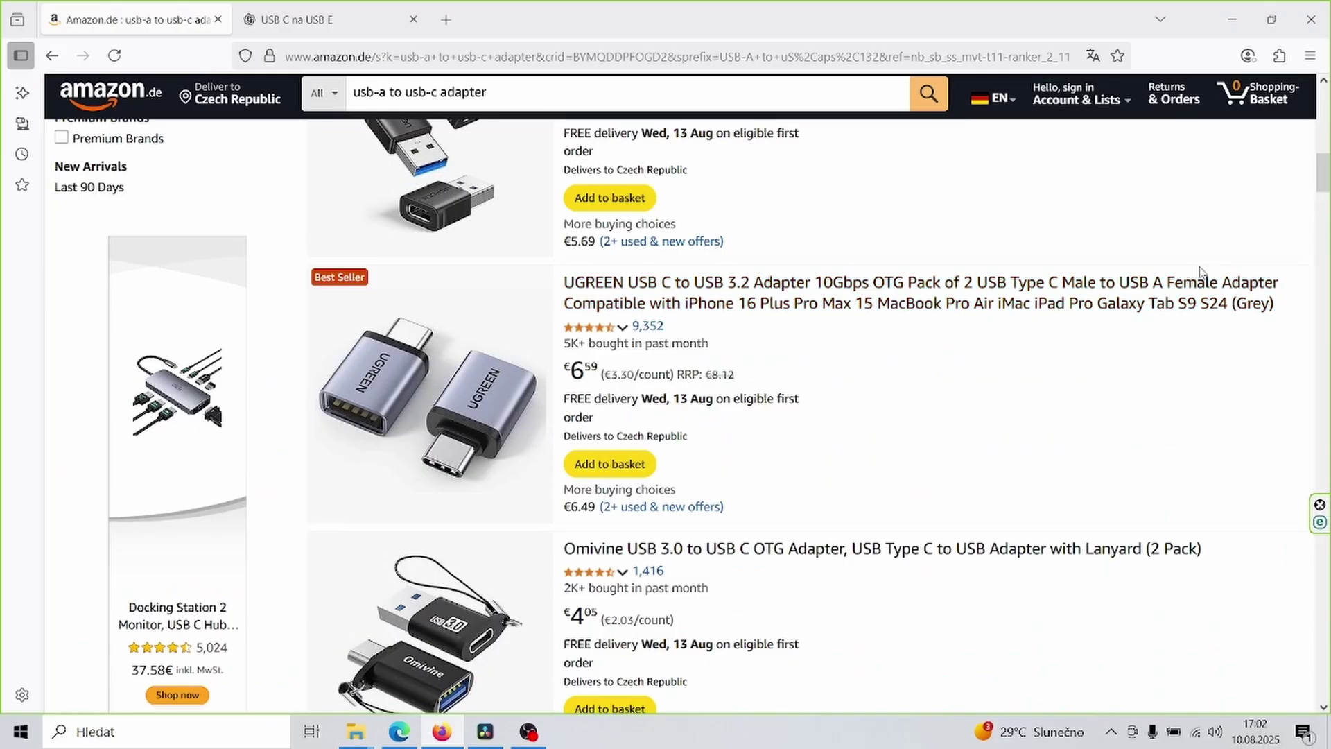
scroll(1327, 201, "down", 2)
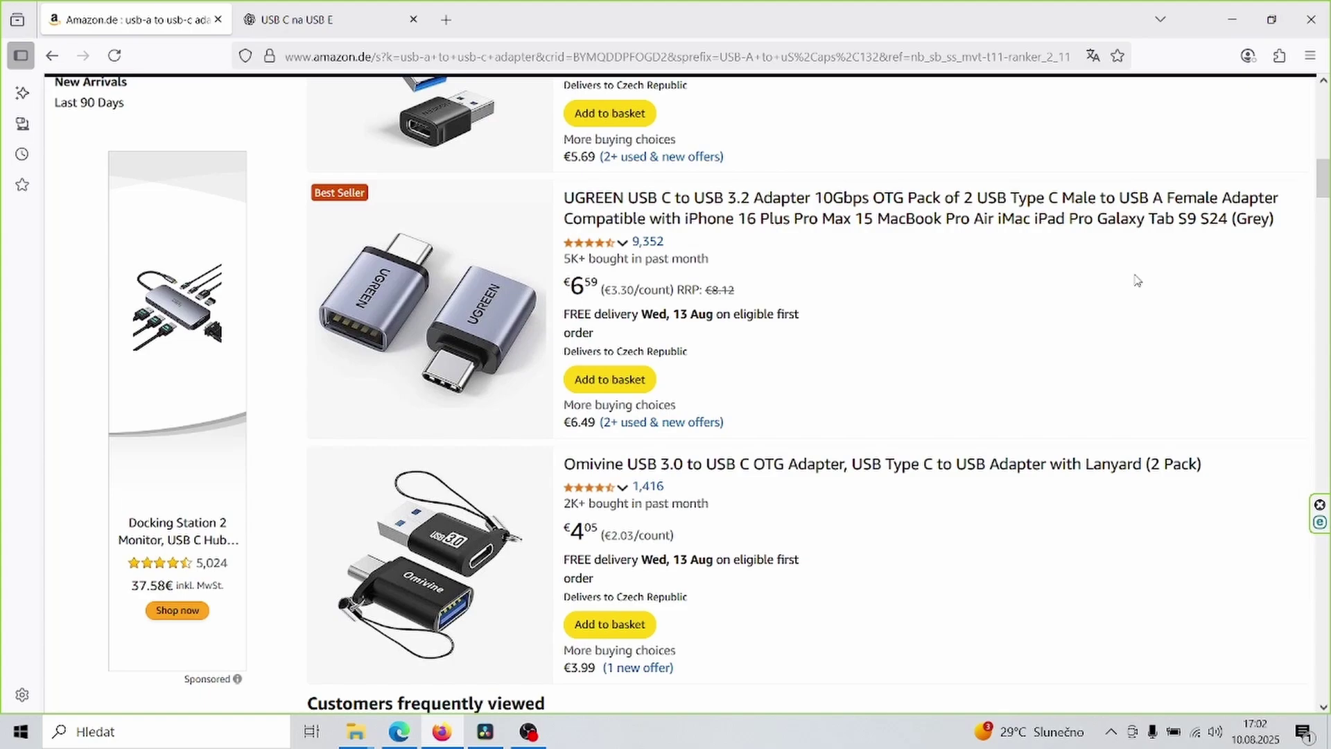
scroll(1137, 280, "down", 1)
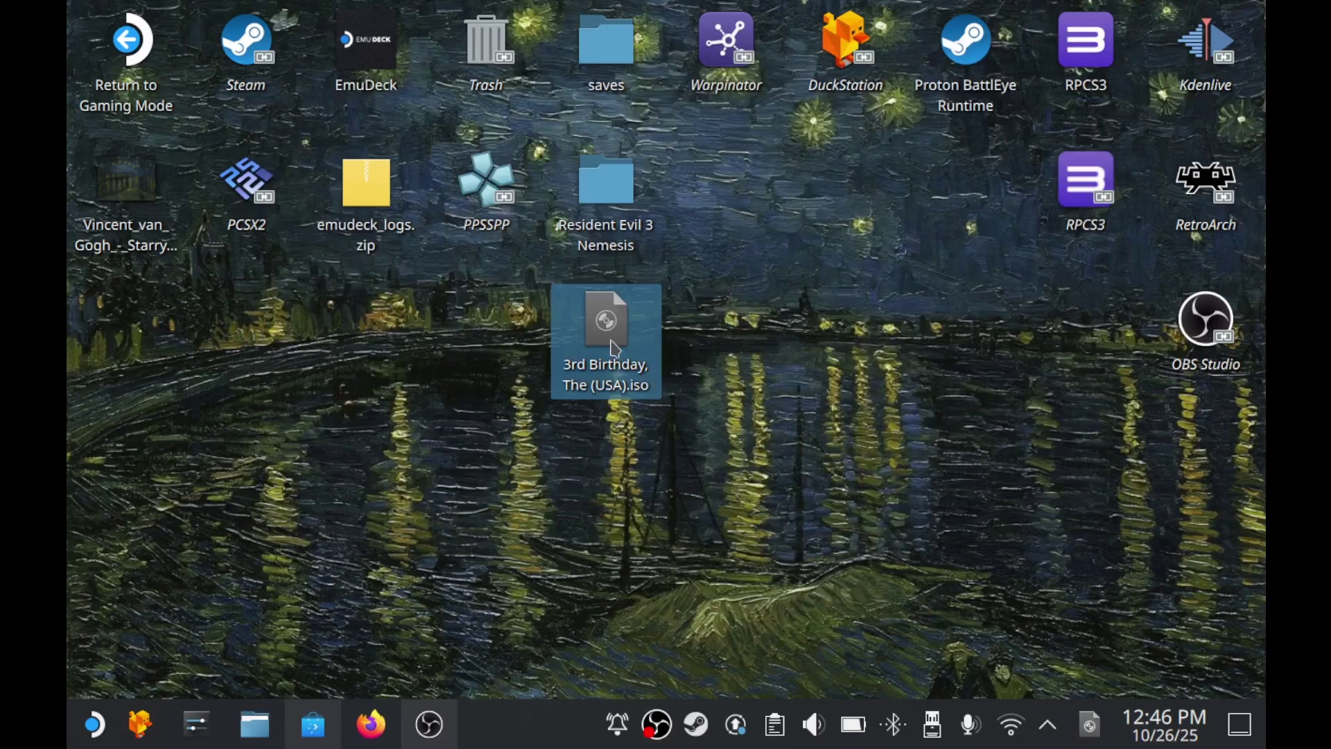
Copy the file "3rd Birthday, The (USA).iso" from the desktop to the clipboard
left_click_drag(610, 388, 619, 459)
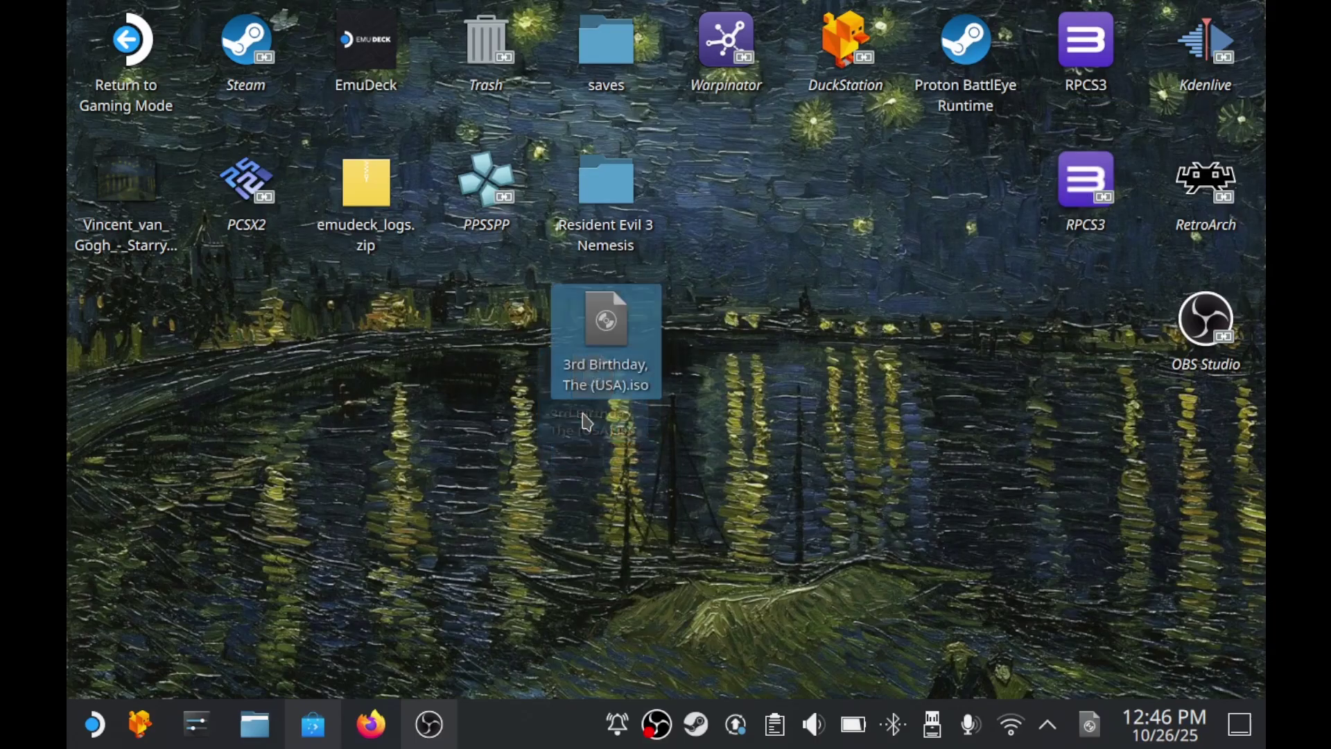
right_click(605, 334)
left_click(677, 435)
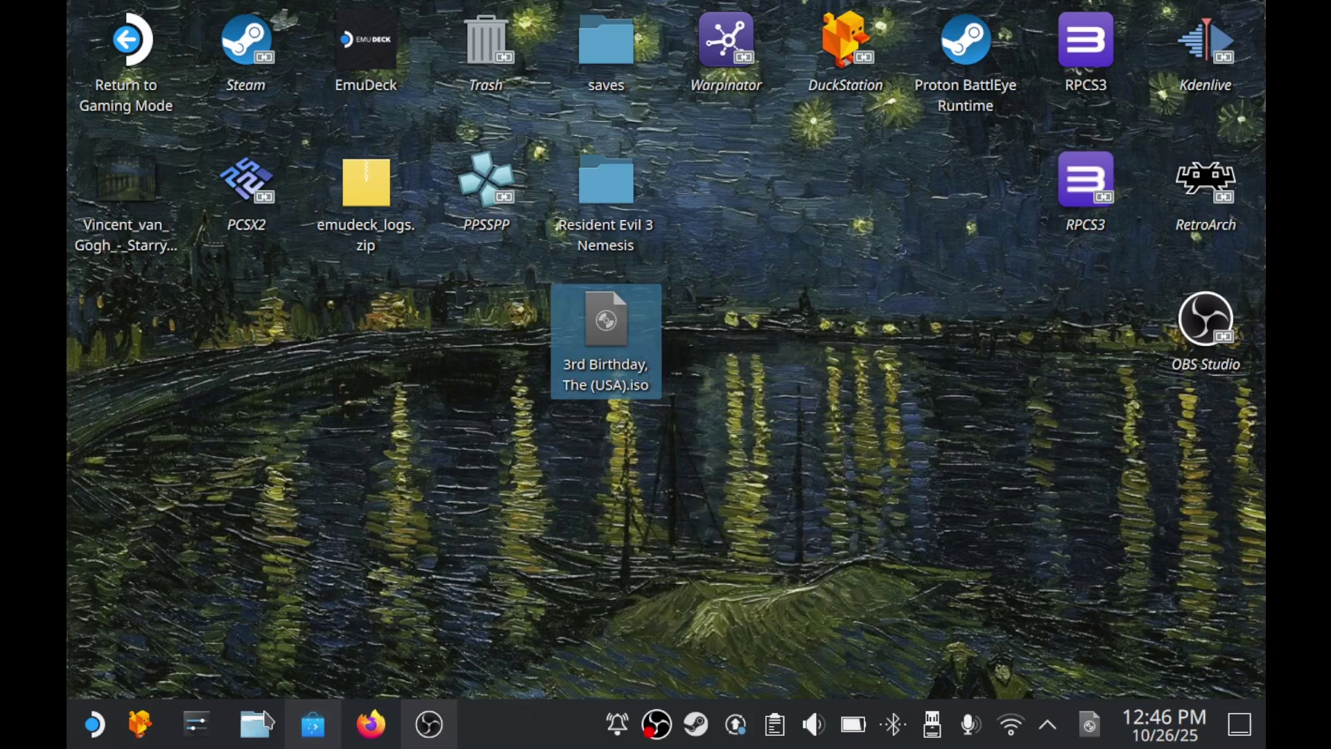
Switch to the Dolphin file manager and browse to the Emulation/roms folder on the primary removable drive
left_click(254, 725)
scroll(355, 429, "down", 3)
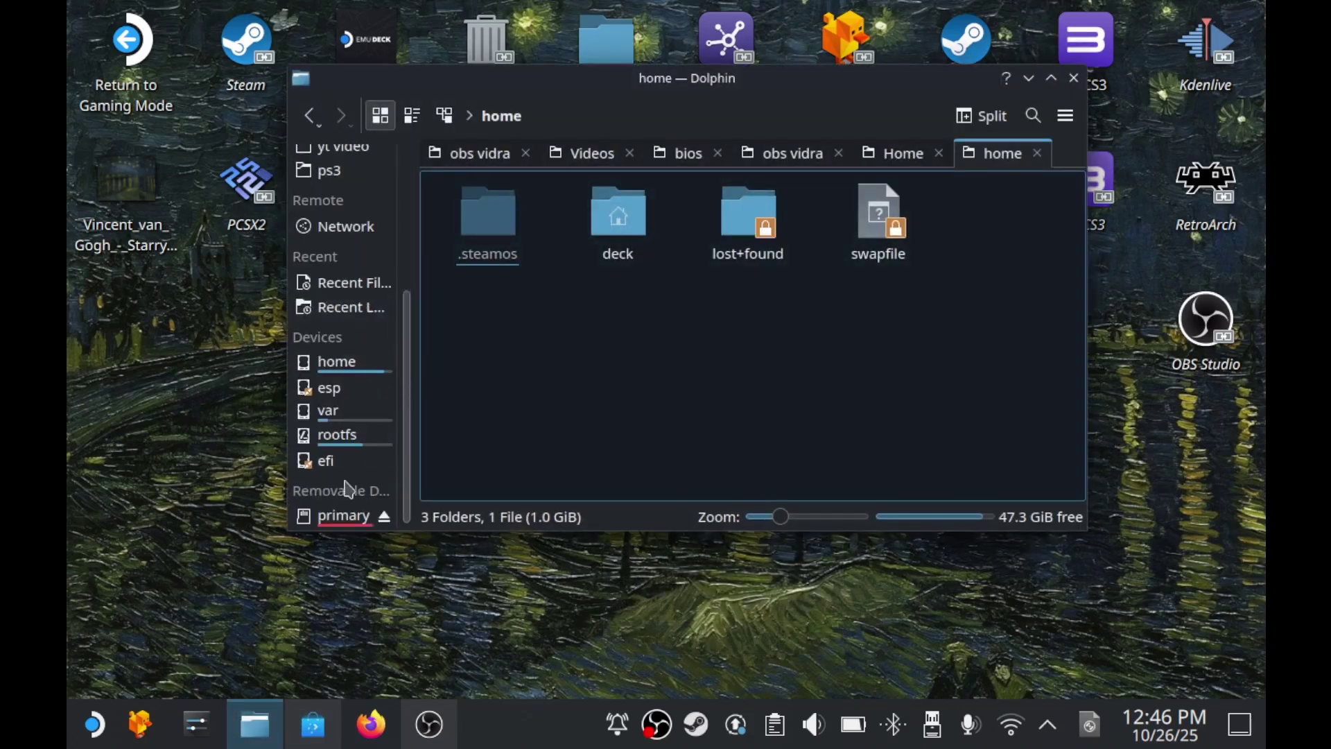
left_click(340, 525)
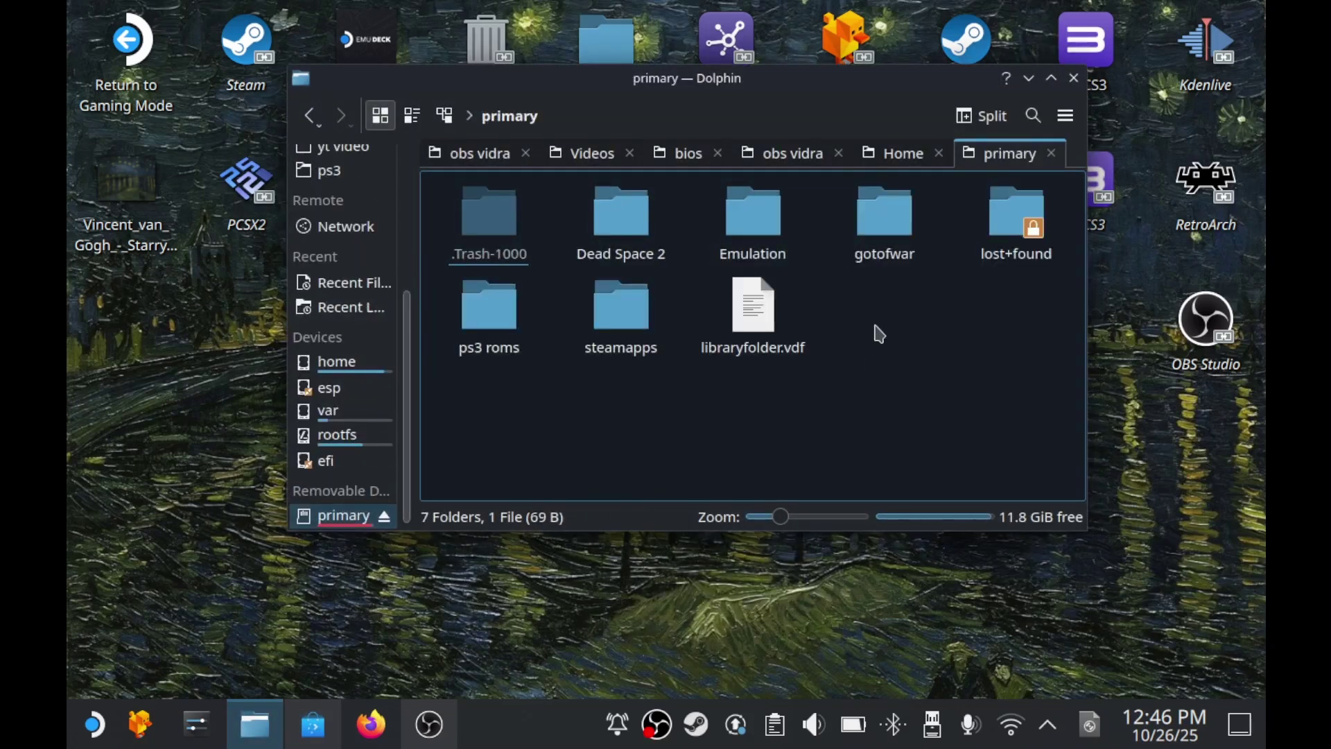
double_click(758, 228)
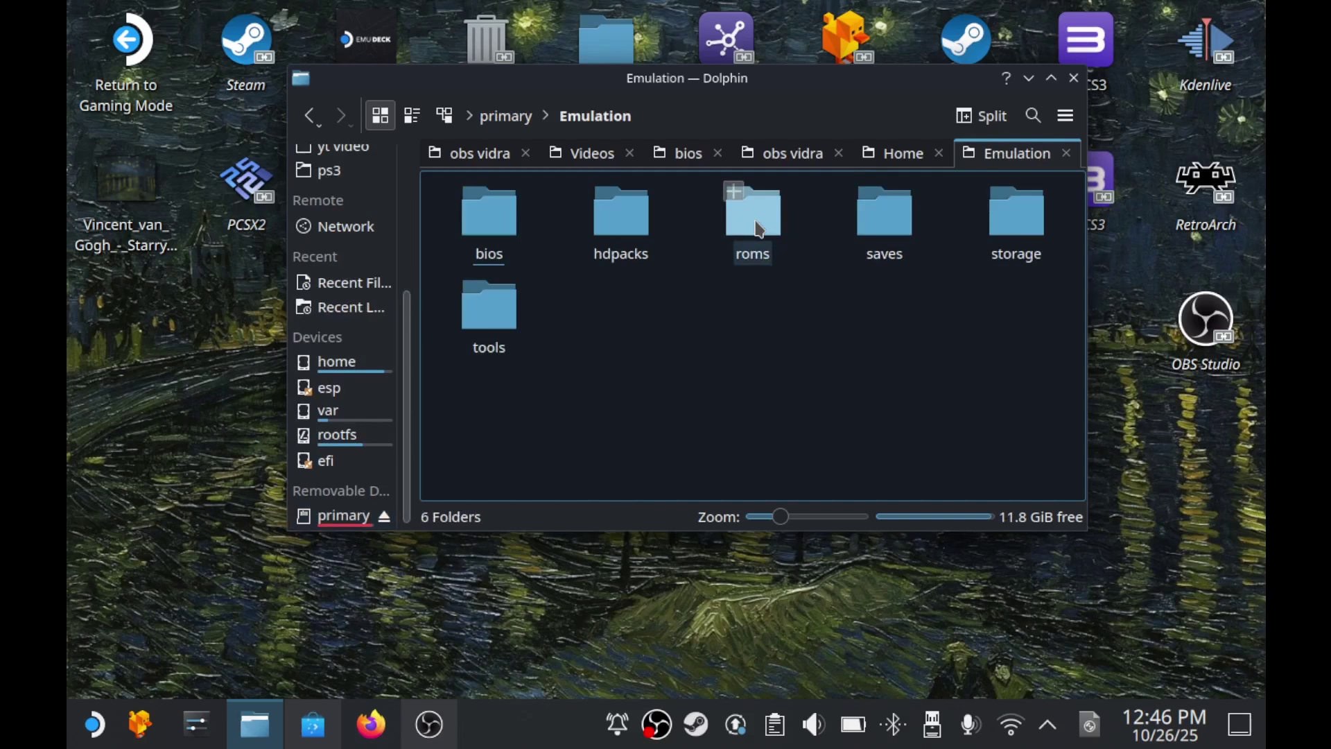
double_click(758, 228)
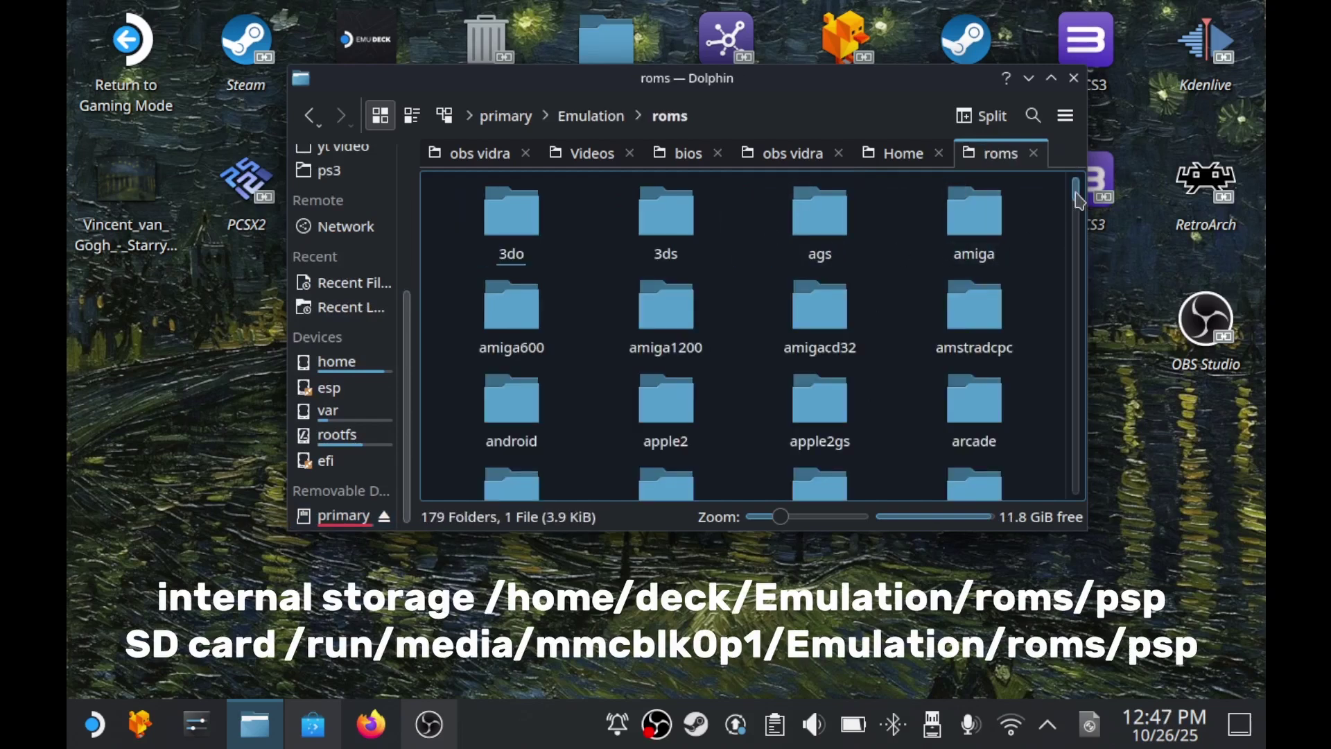
Open the psp folder inside roms and paste the copied 3rd Birthday ISO file into it
scroll(1077, 200, "down", 3)
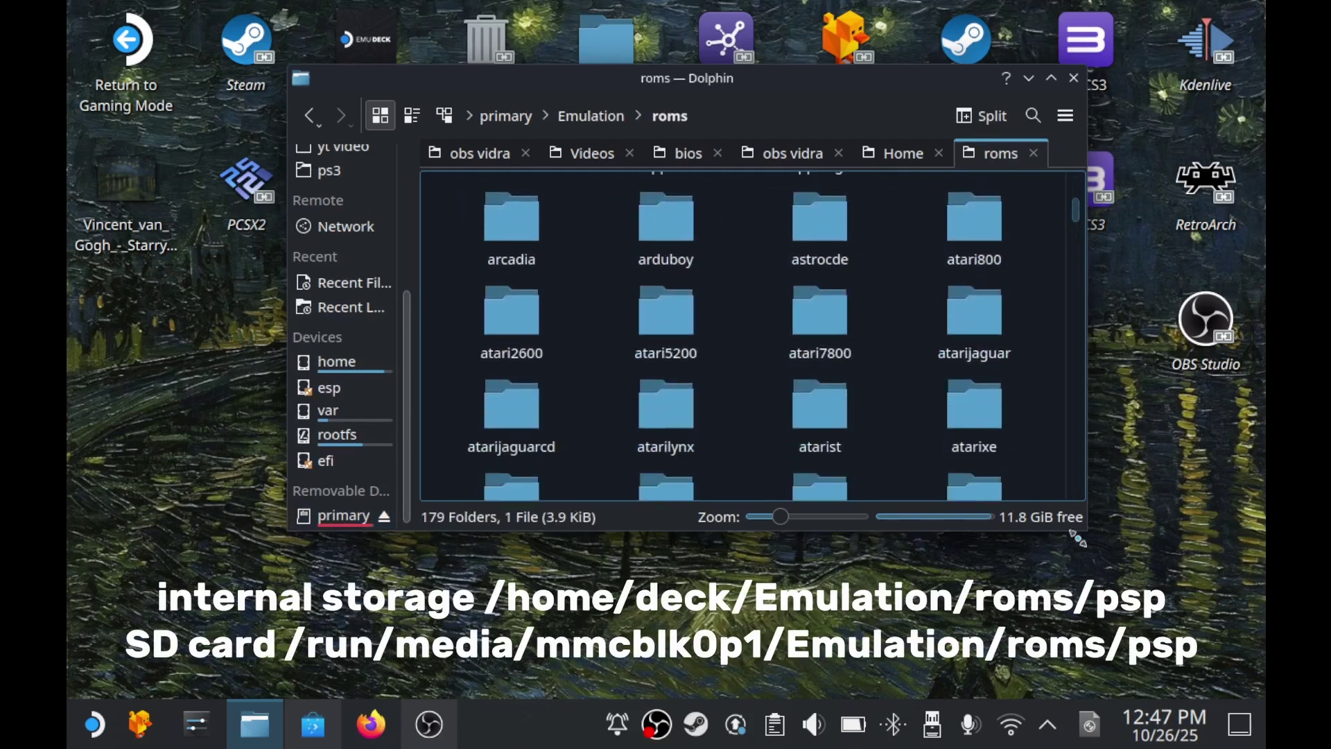
left_click_drag(1084, 530, 1242, 699)
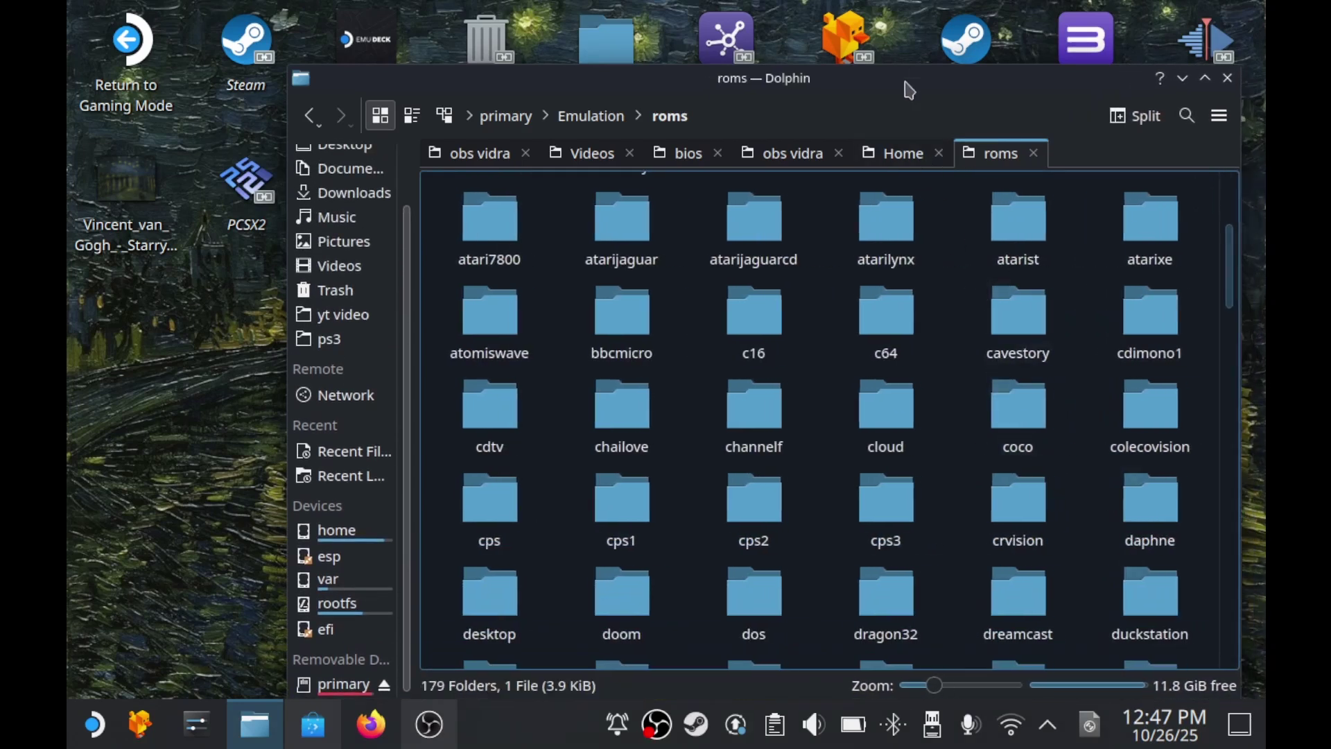
left_click_drag(908, 90, 827, 50)
scroll(1162, 246, "down", 2)
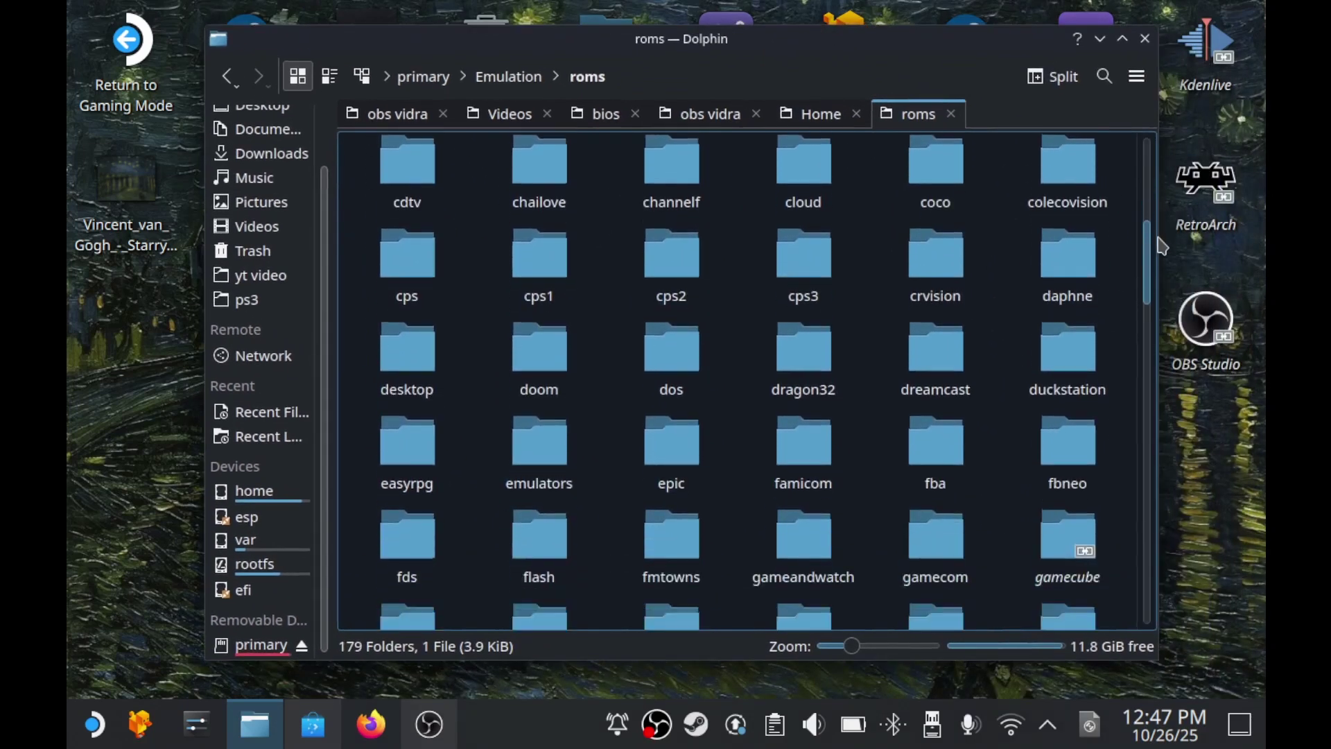
left_click_drag(1162, 247, 1152, 443)
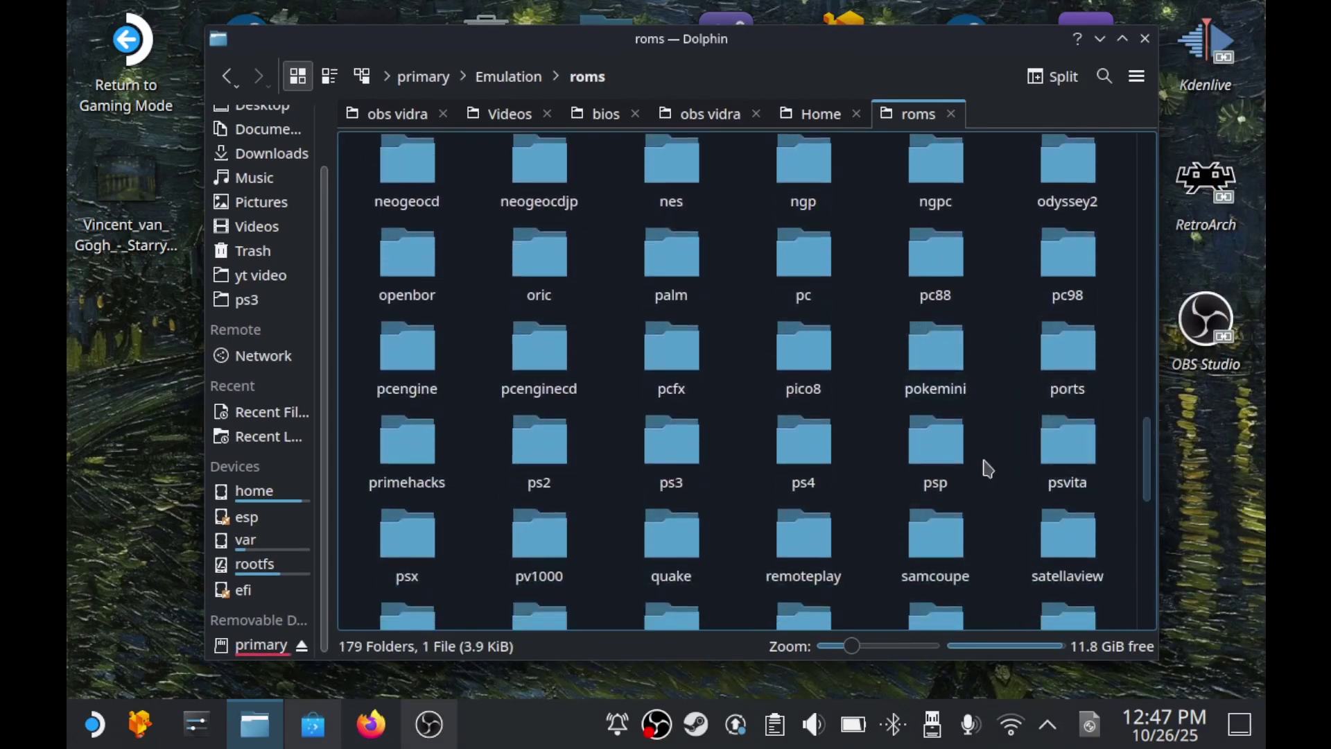
double_click(942, 445)
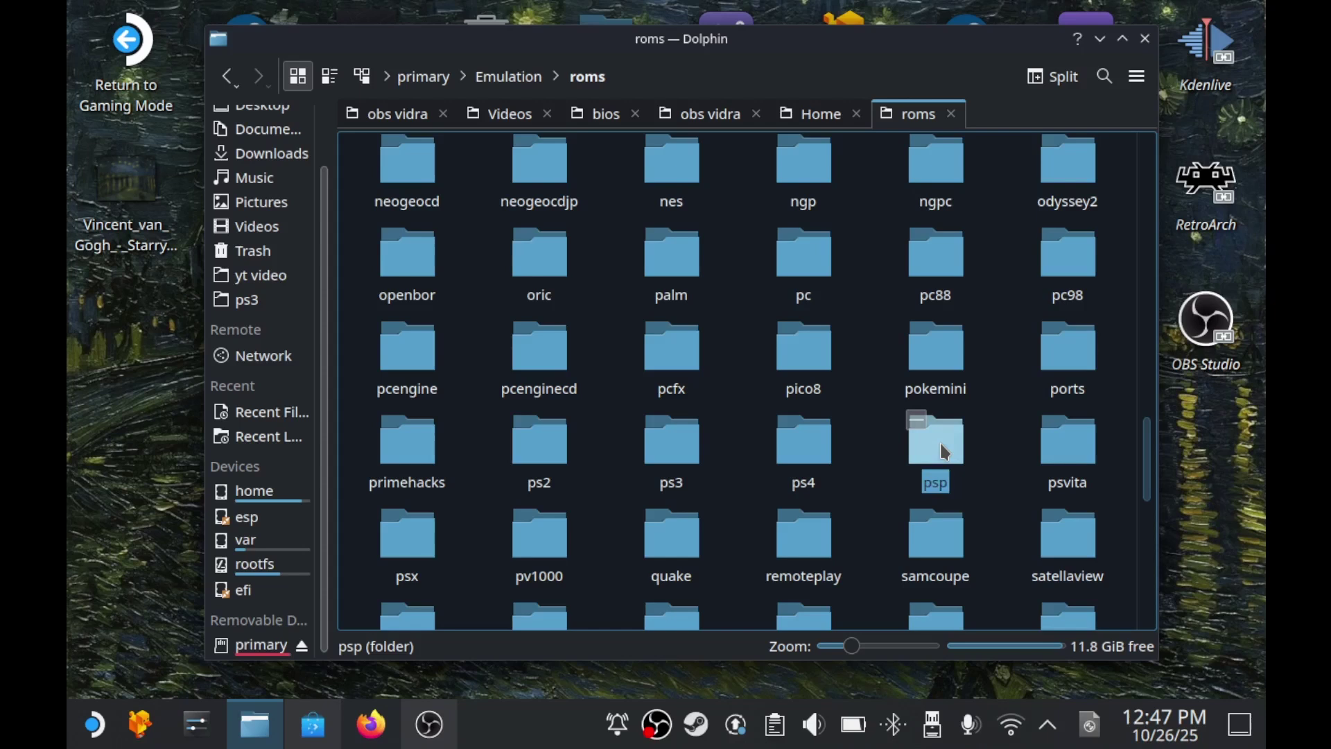
right_click(644, 294)
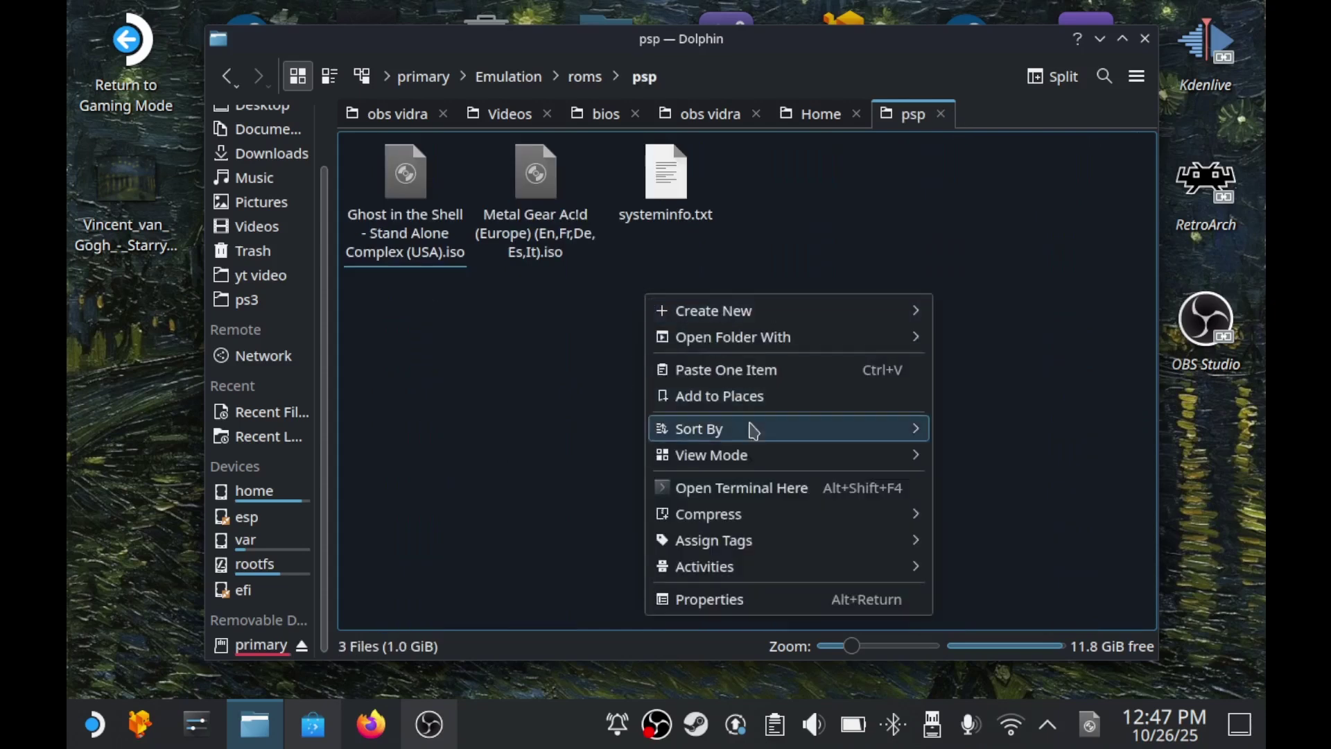
left_click(734, 379)
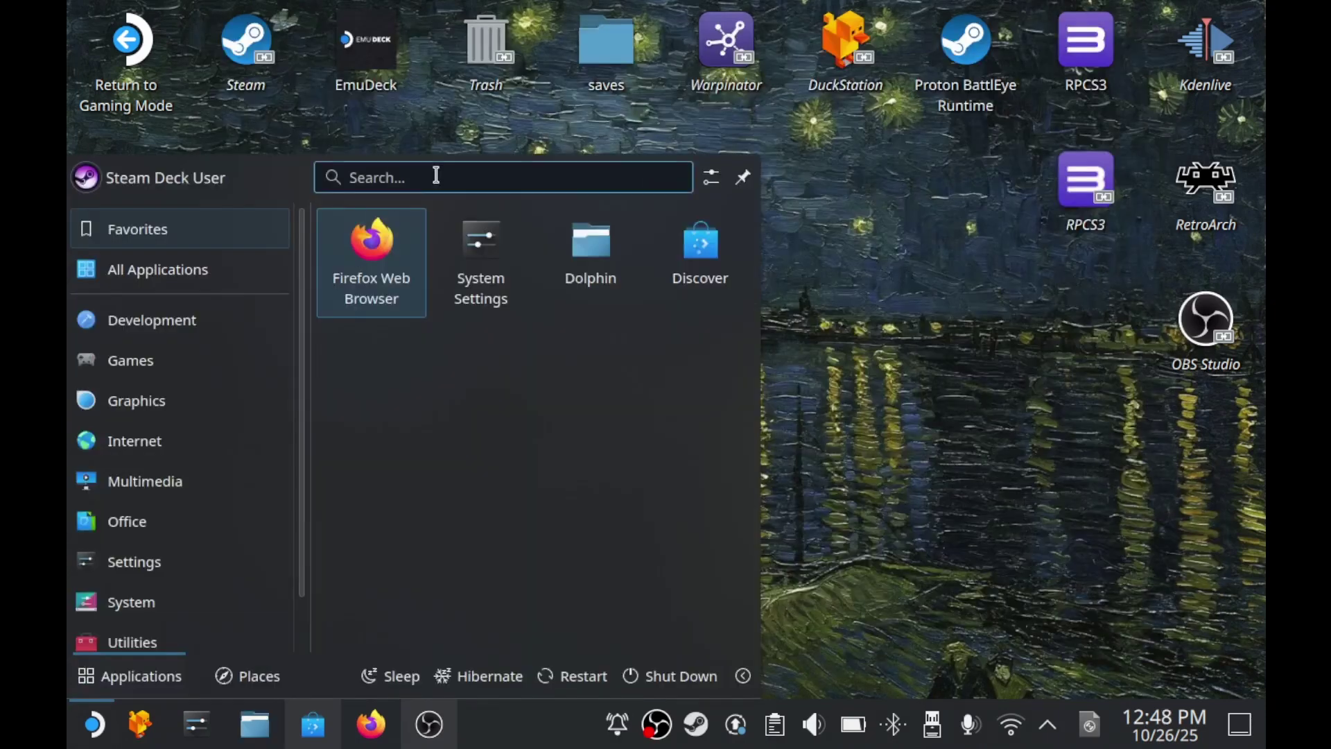
Find ppsspp in the application launcher, add PPSSPP to the desktop and launch it from the new shortcut
left_click(436, 176)
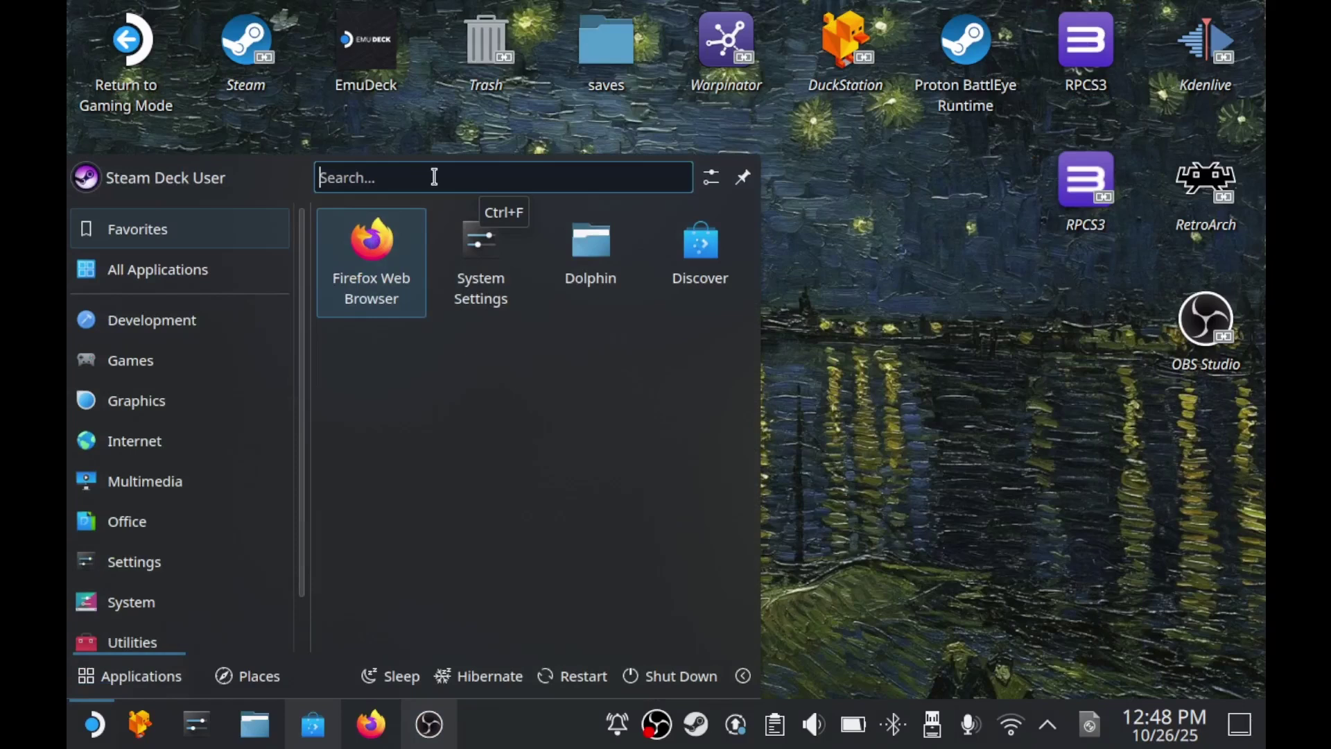
type("p")
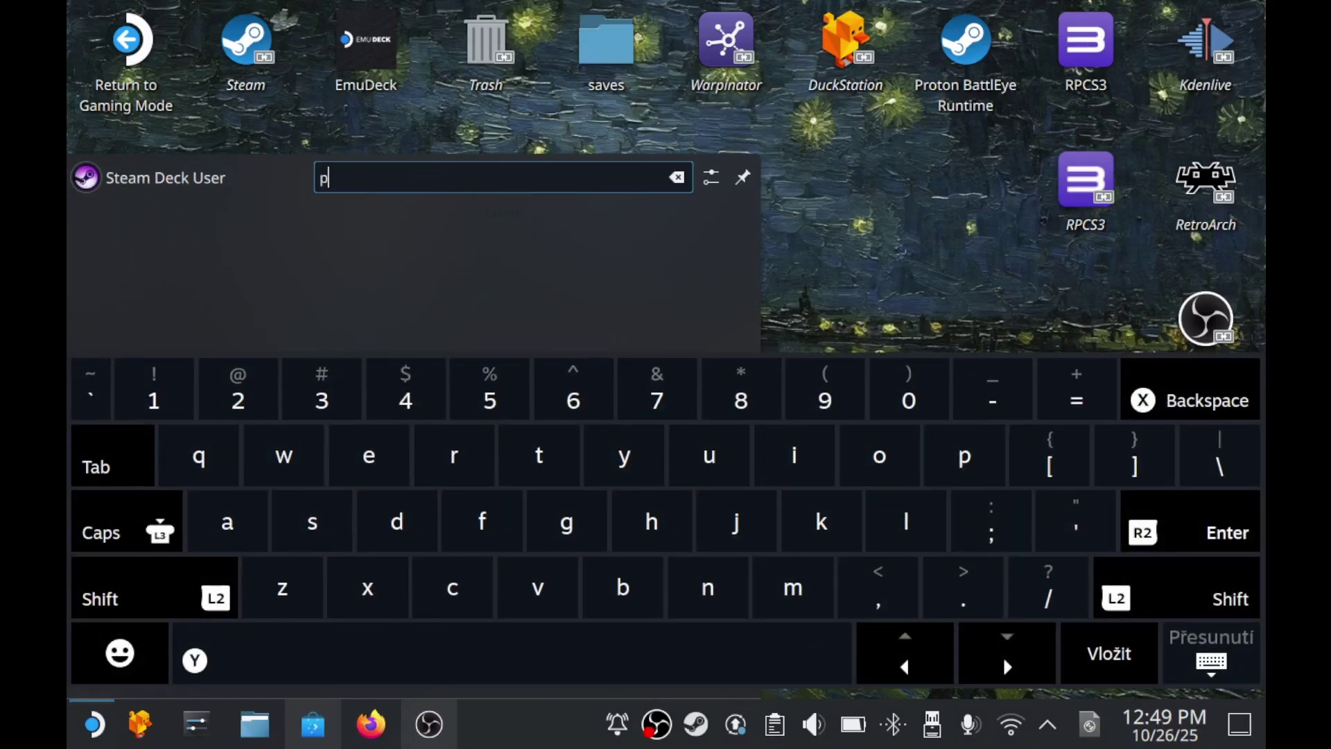
type("psspp")
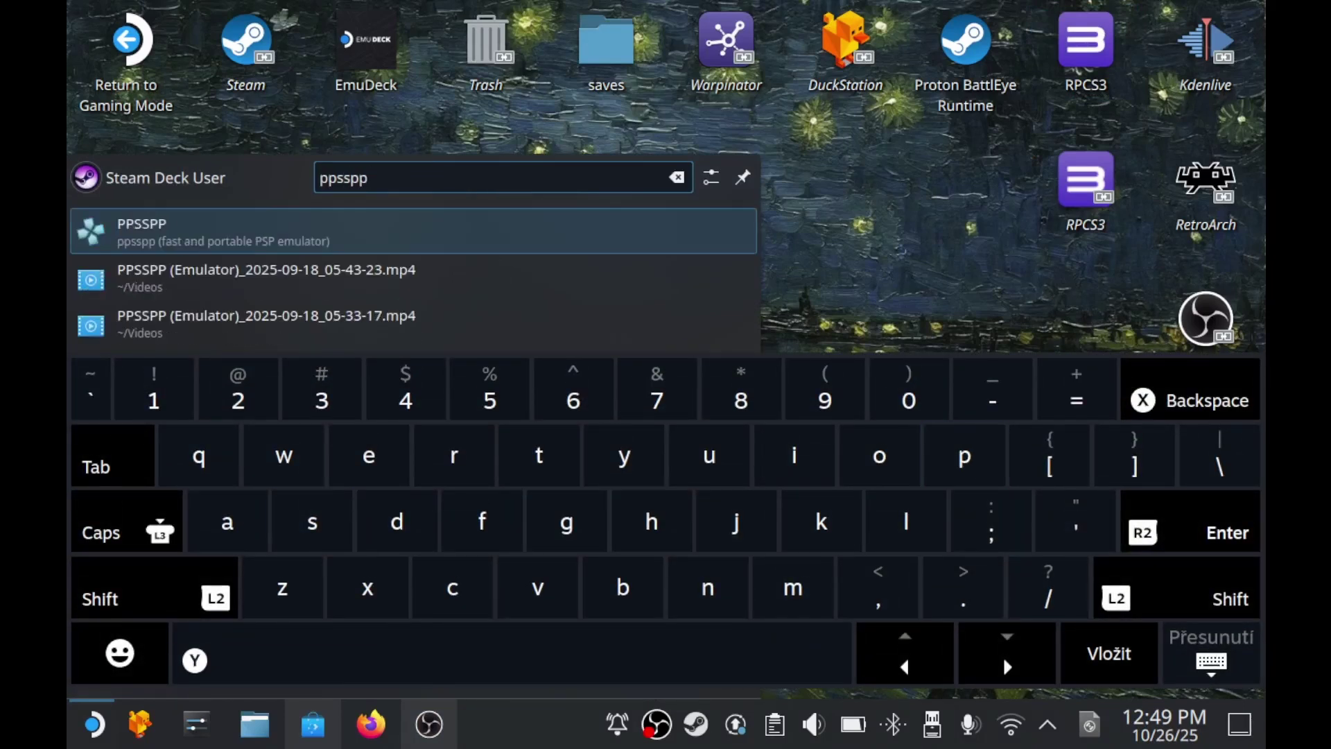
right_click(442, 224)
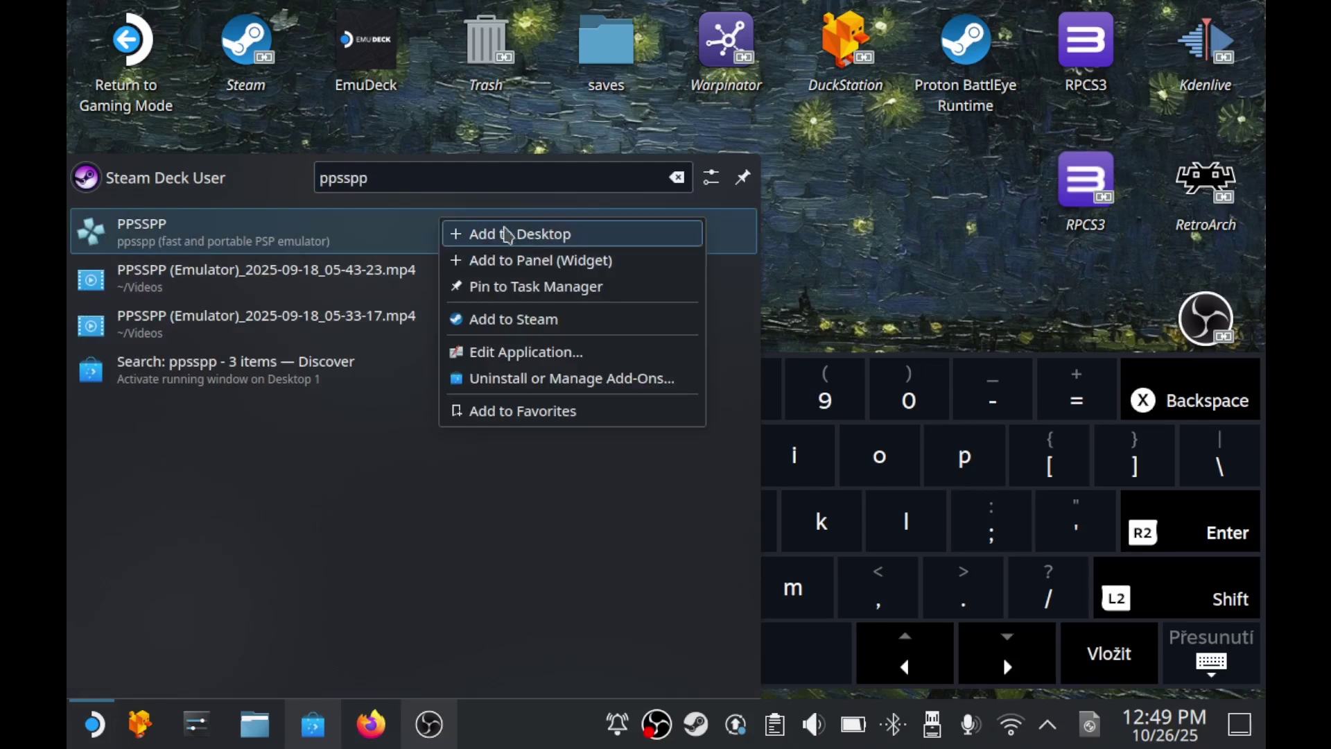
left_click(511, 259)
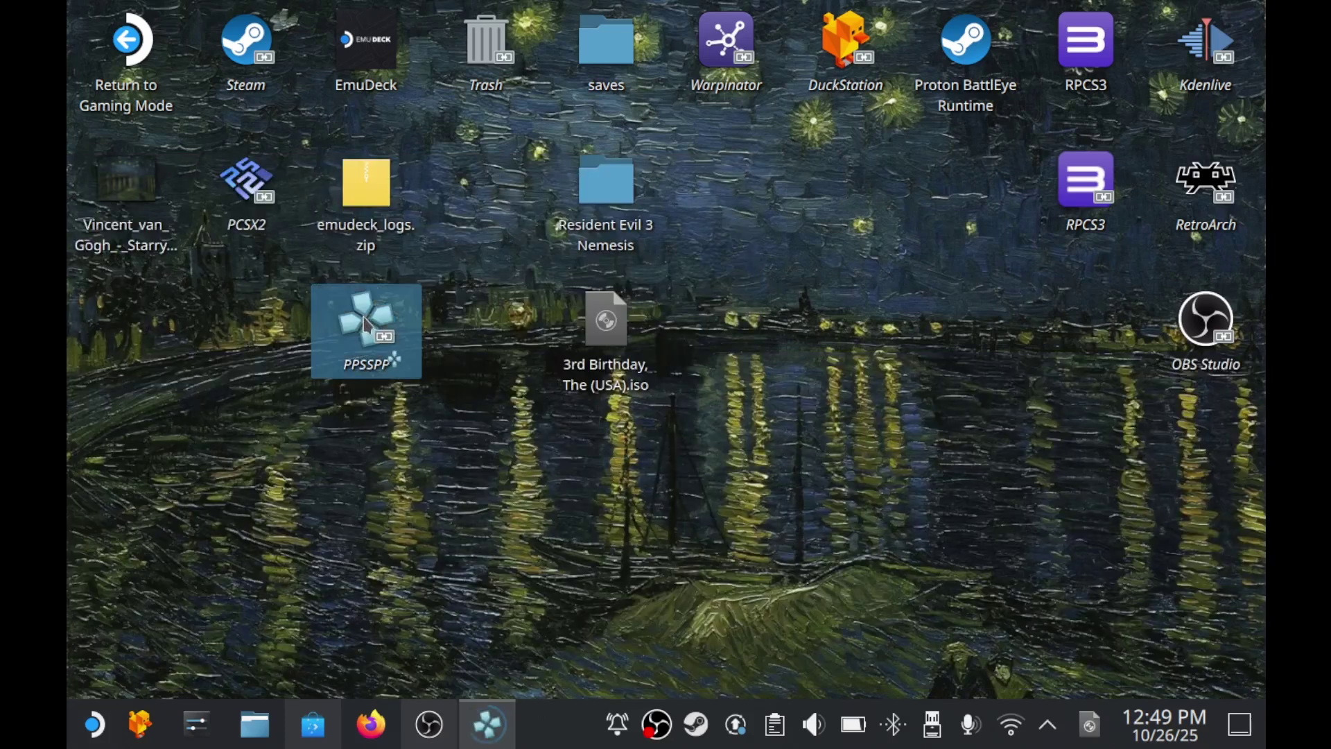
double_click(366, 324)
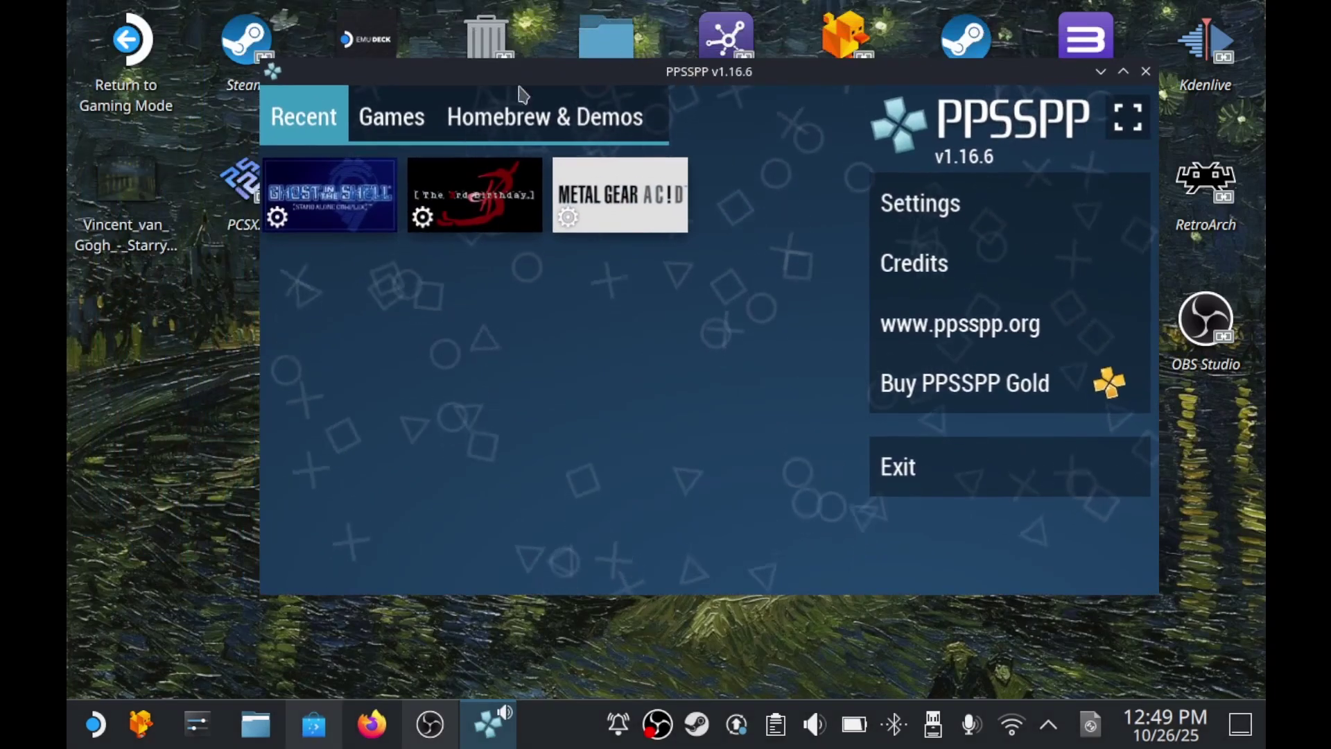
Browse the PPSSPP games list to the folder /var/run/media/mmcblk0p1/Emulation/roms/psp
left_click(378, 123)
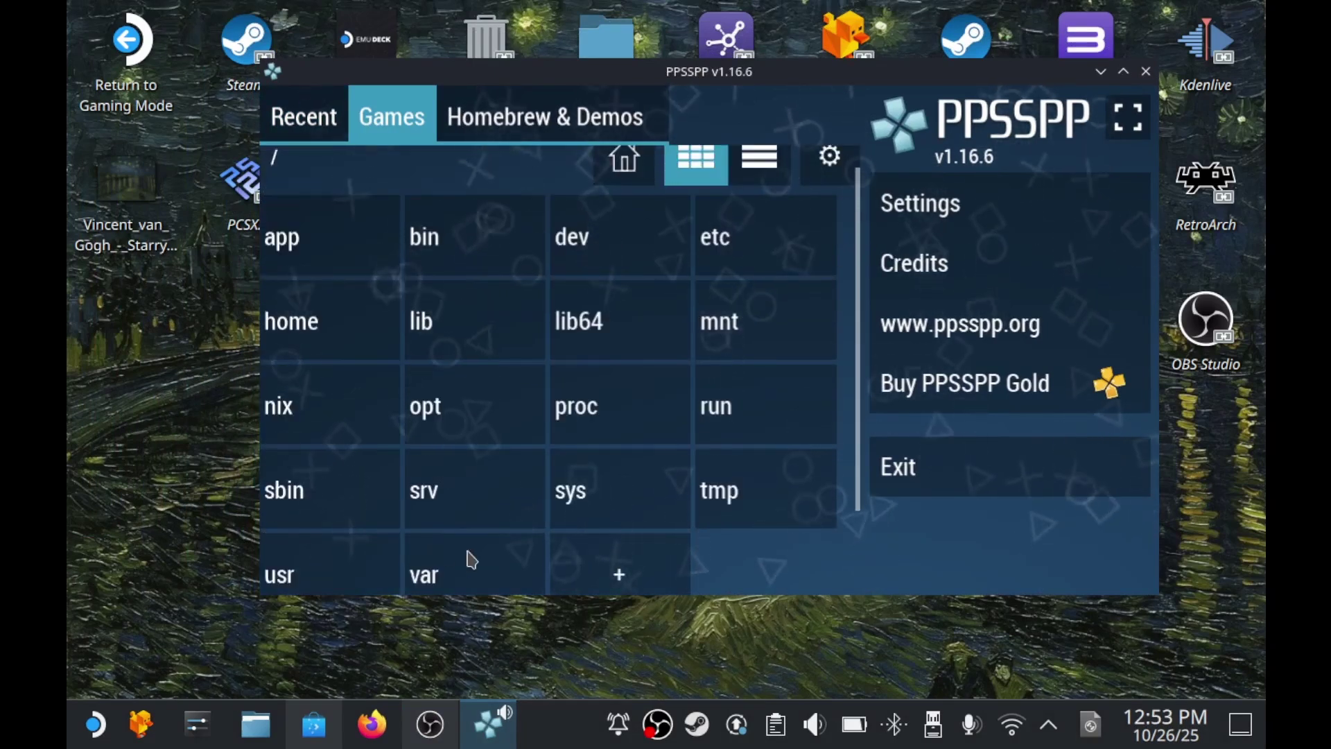
left_click(471, 558)
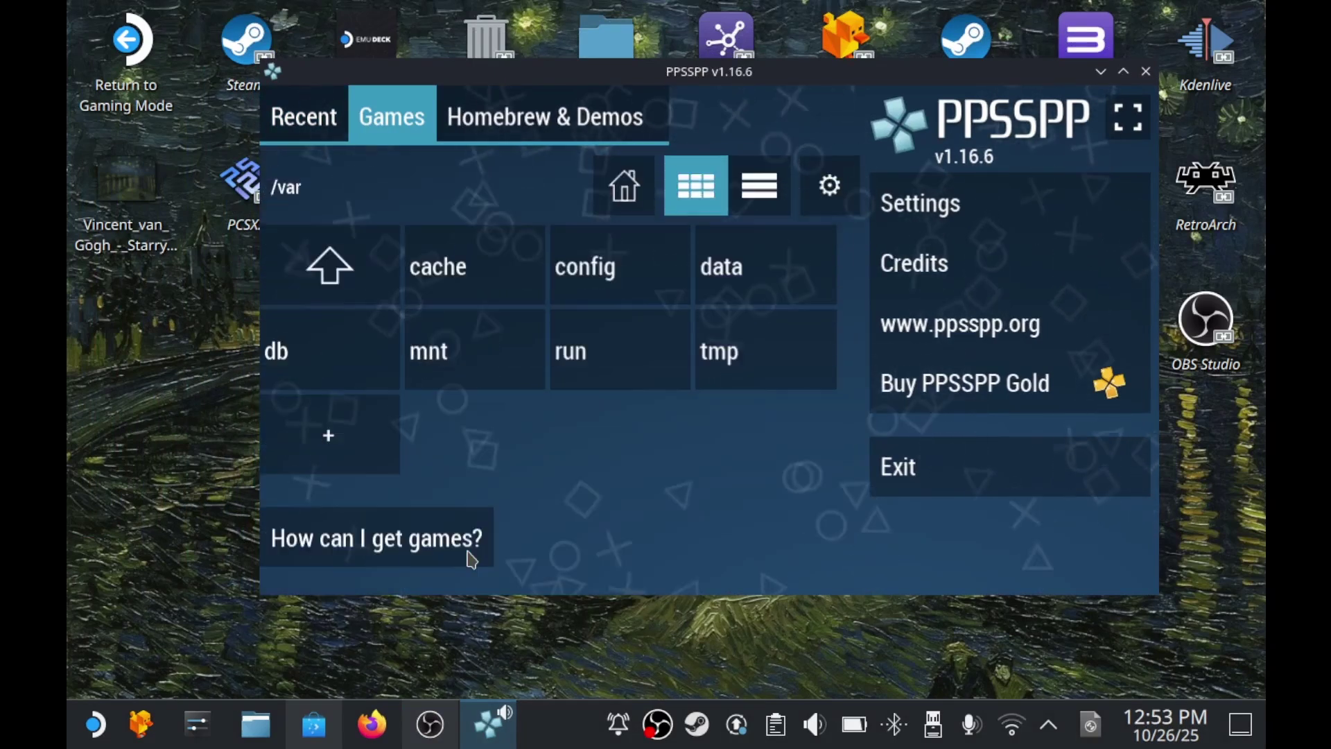
left_click(586, 368)
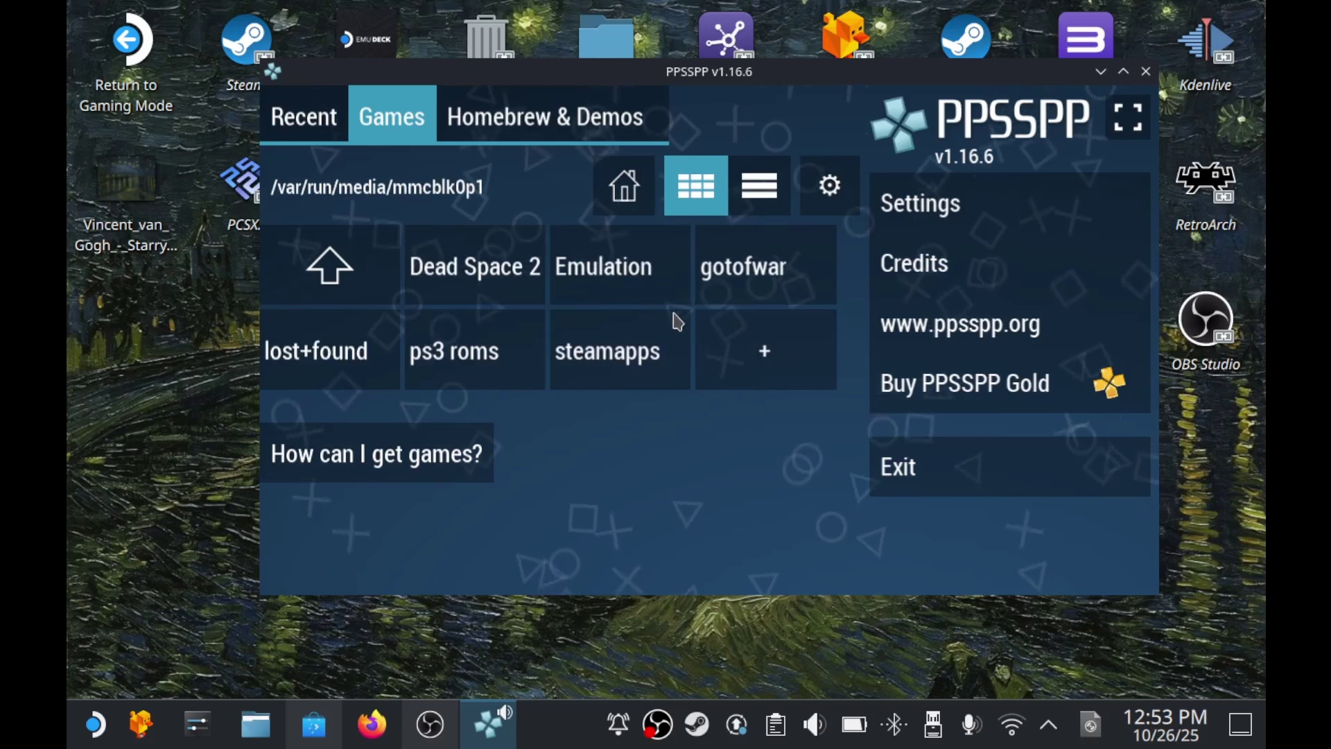
left_click(730, 291)
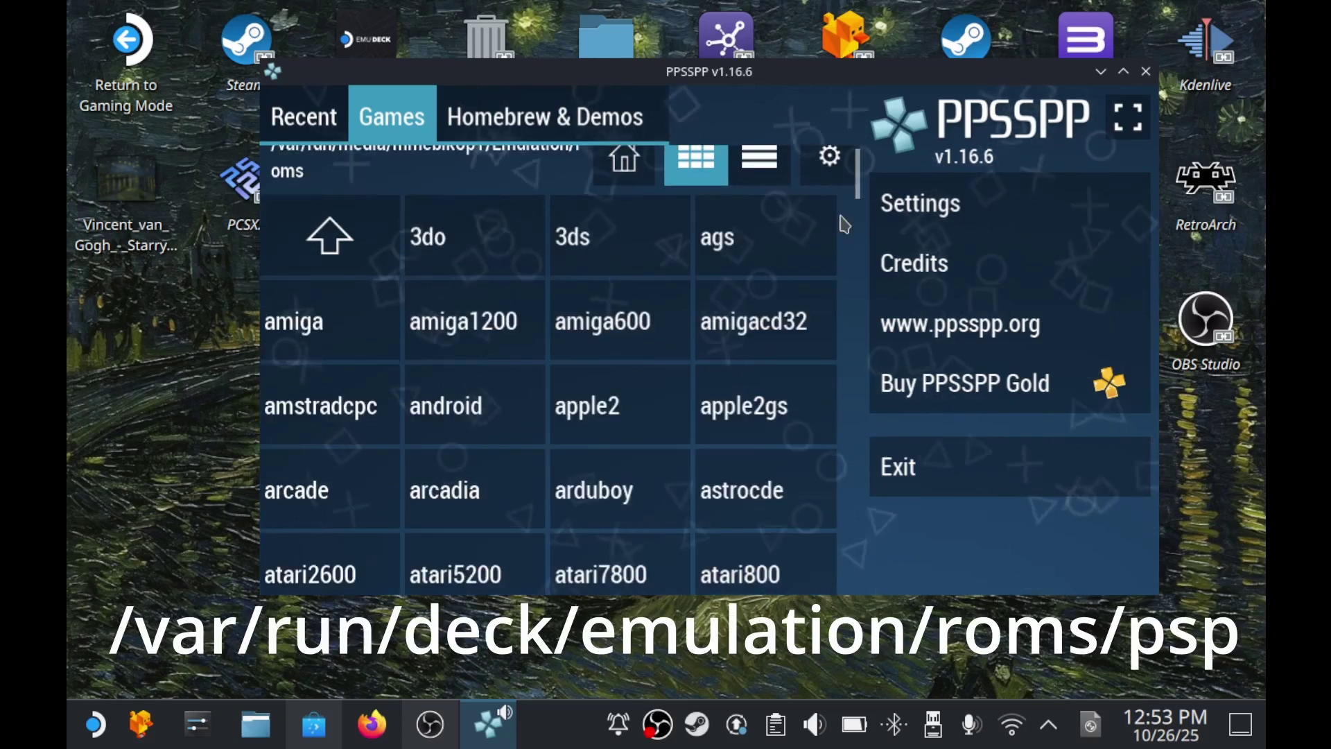
scroll(845, 235, "down", 5)
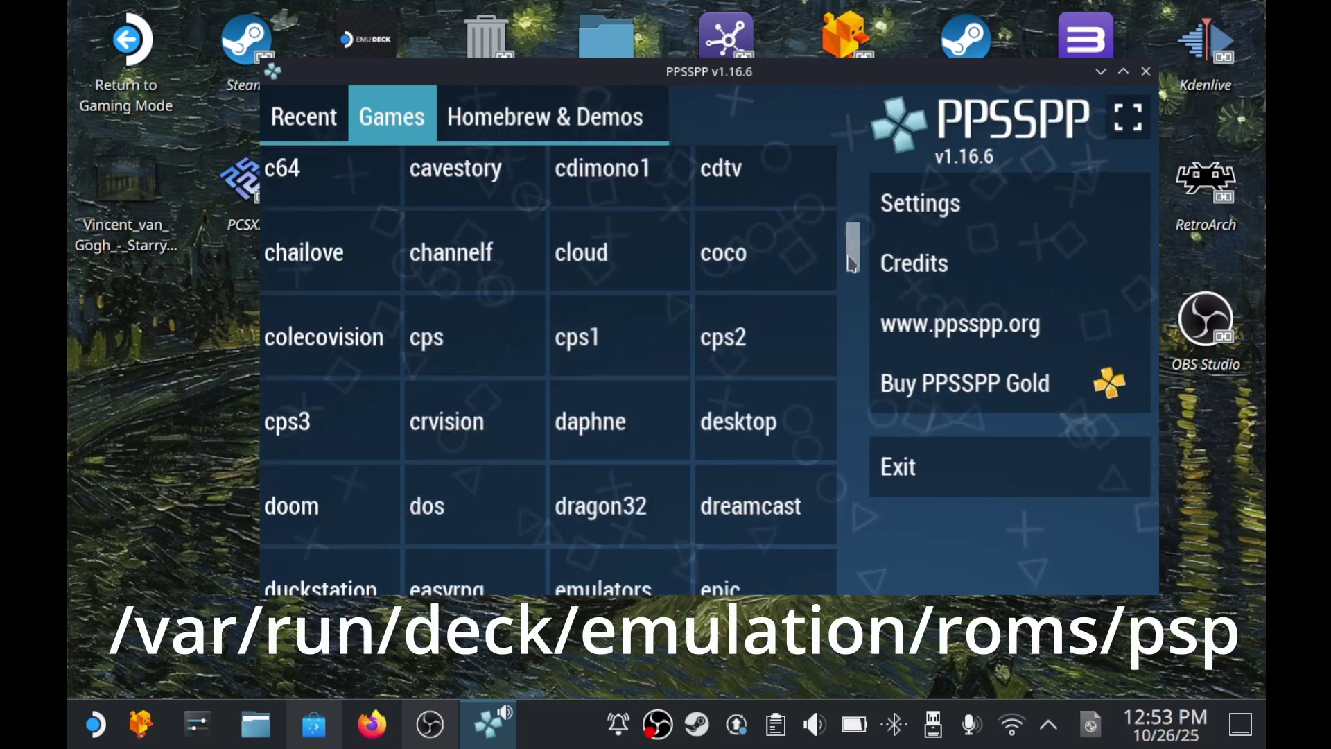
left_click_drag(852, 264, 804, 451)
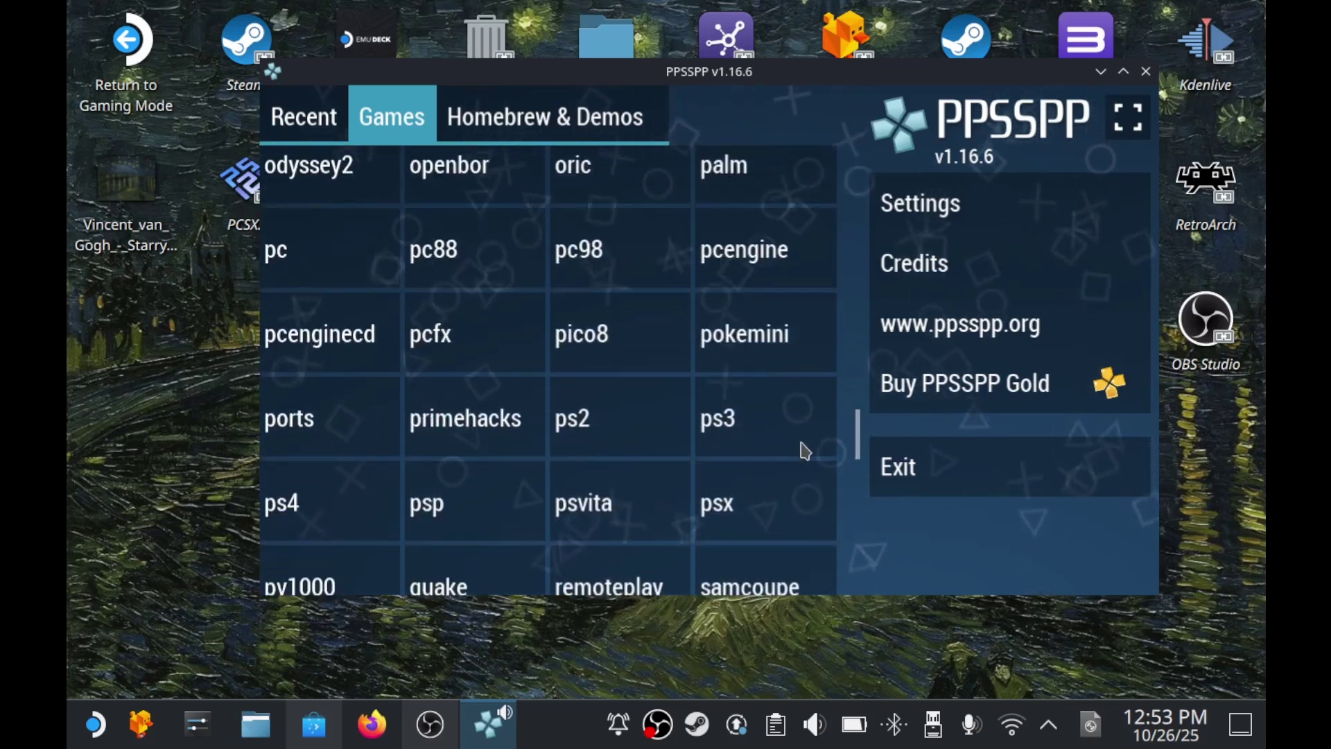
left_click(464, 503)
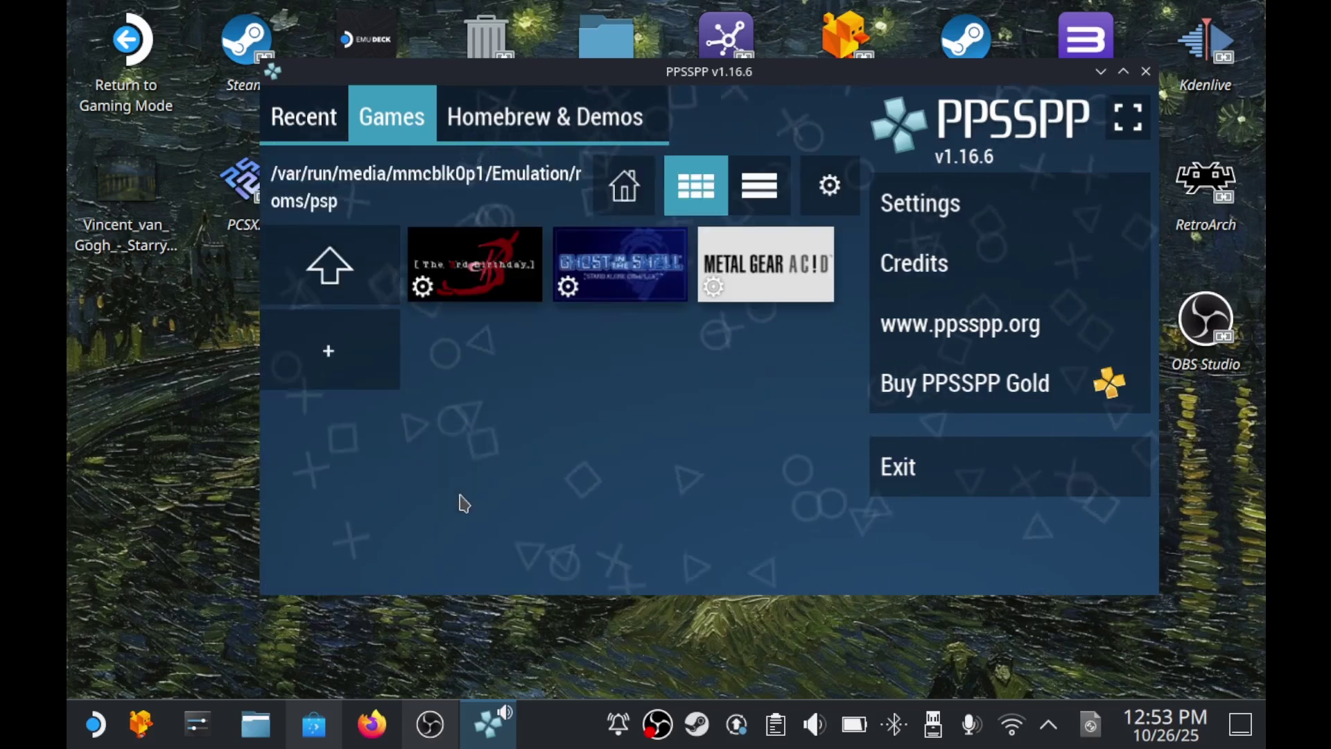
In the PPSSPP settings, review the System options including PSP Memory Stick, and auto-configure the control mapping for the Valve Streaming Gamepad
left_click(916, 204)
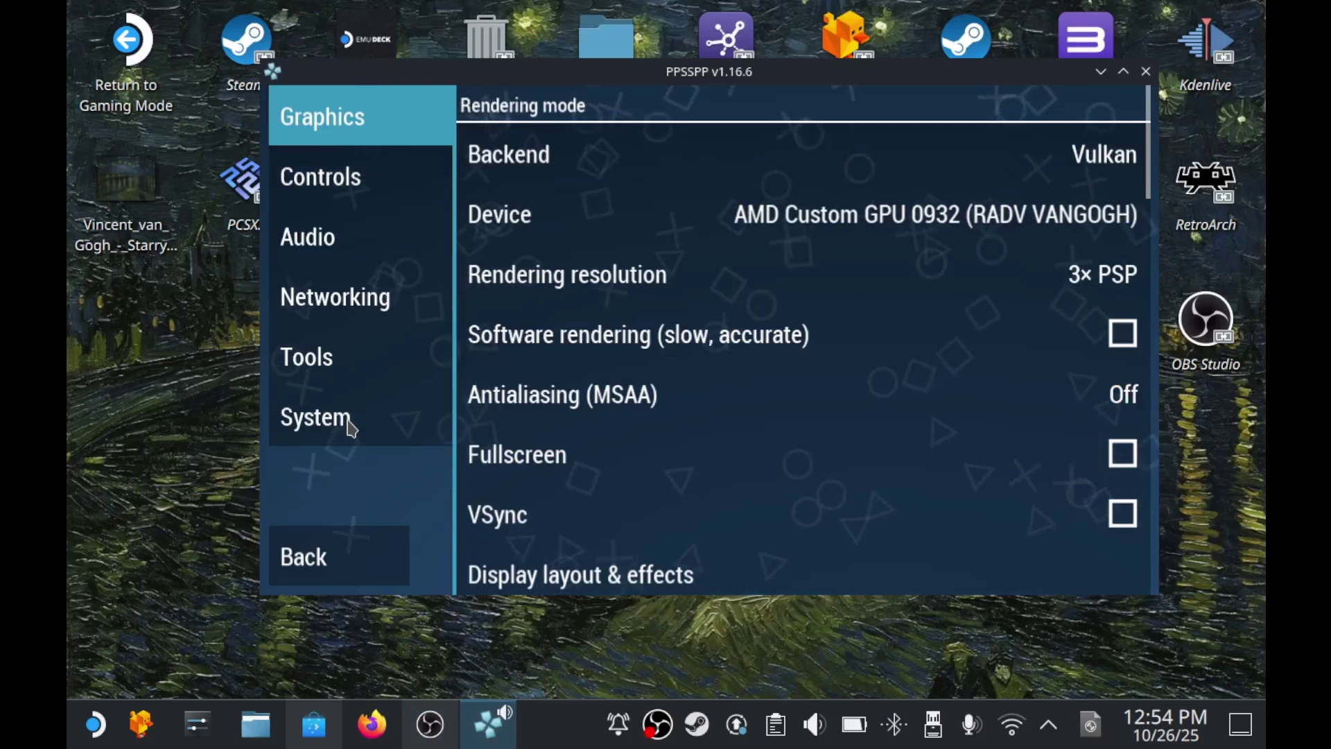
left_click(316, 418)
scroll(887, 553, "down", 3)
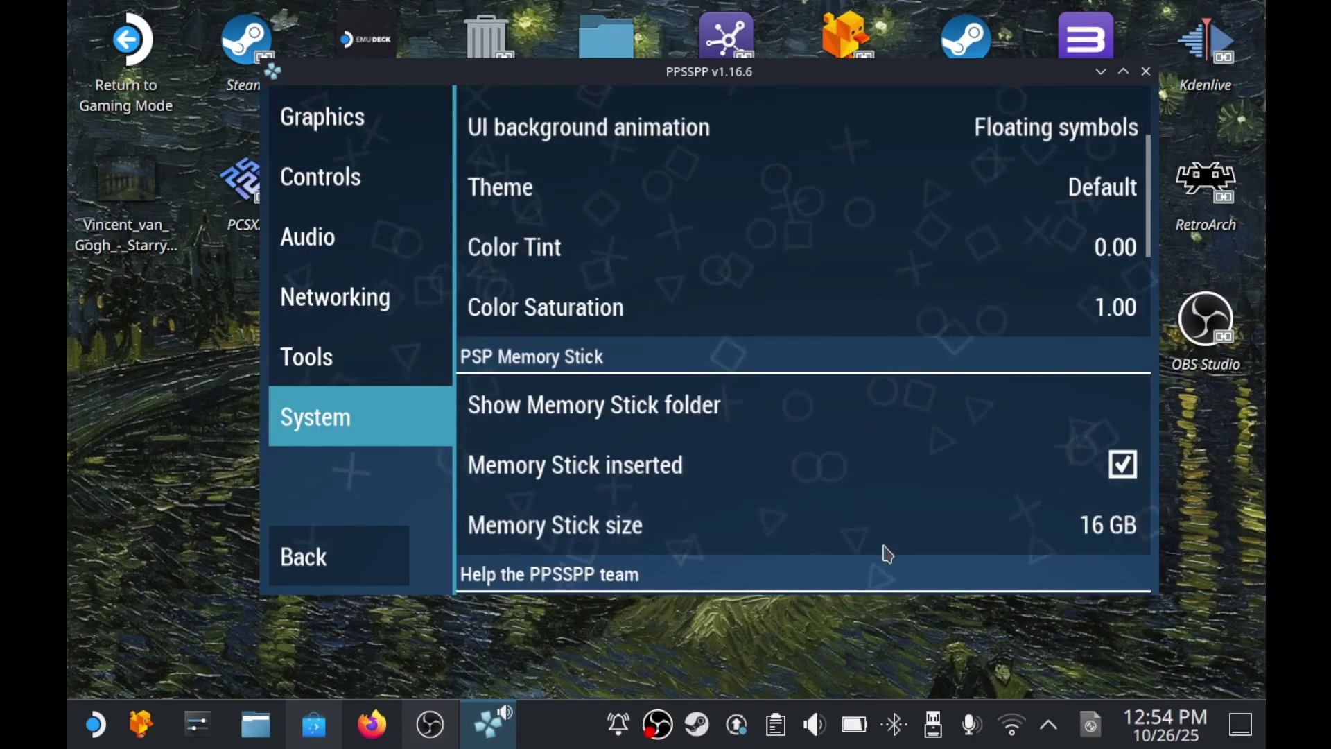
scroll(868, 485, "down", 2)
scroll(864, 467, "up", 4)
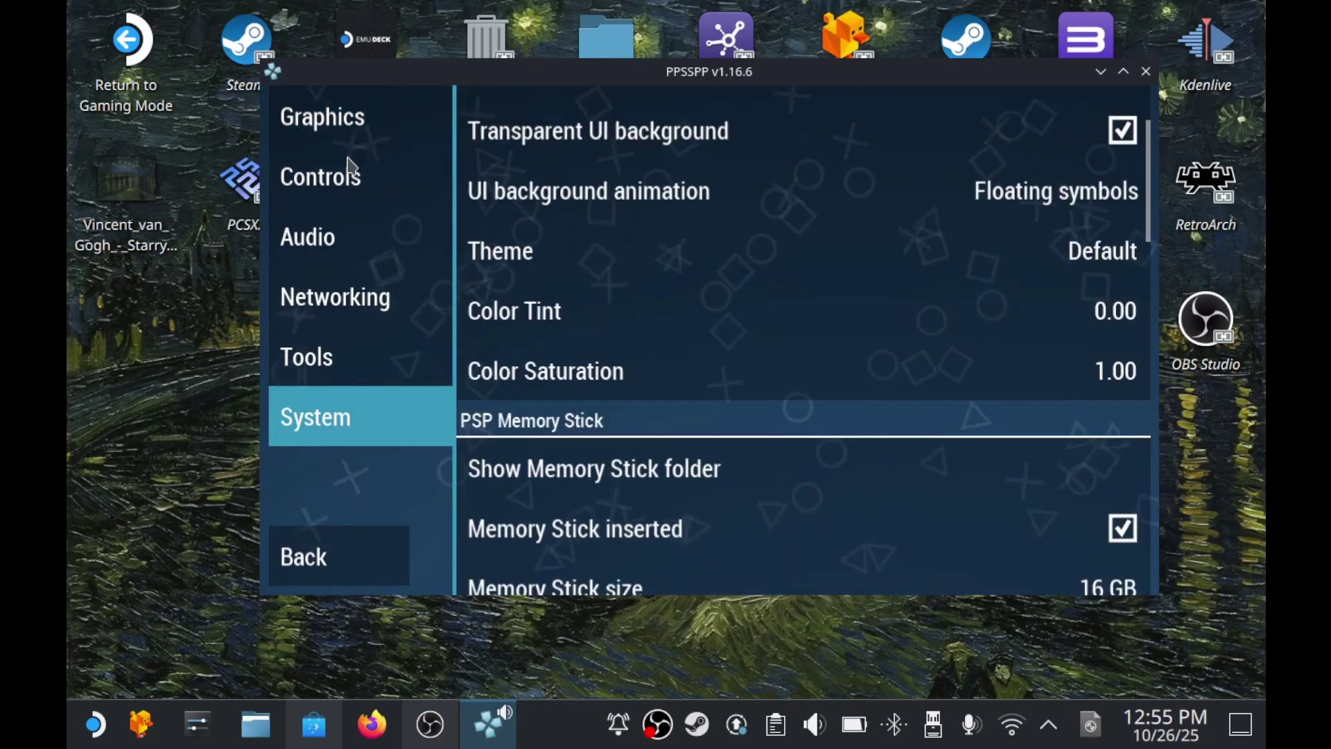
left_click(325, 191)
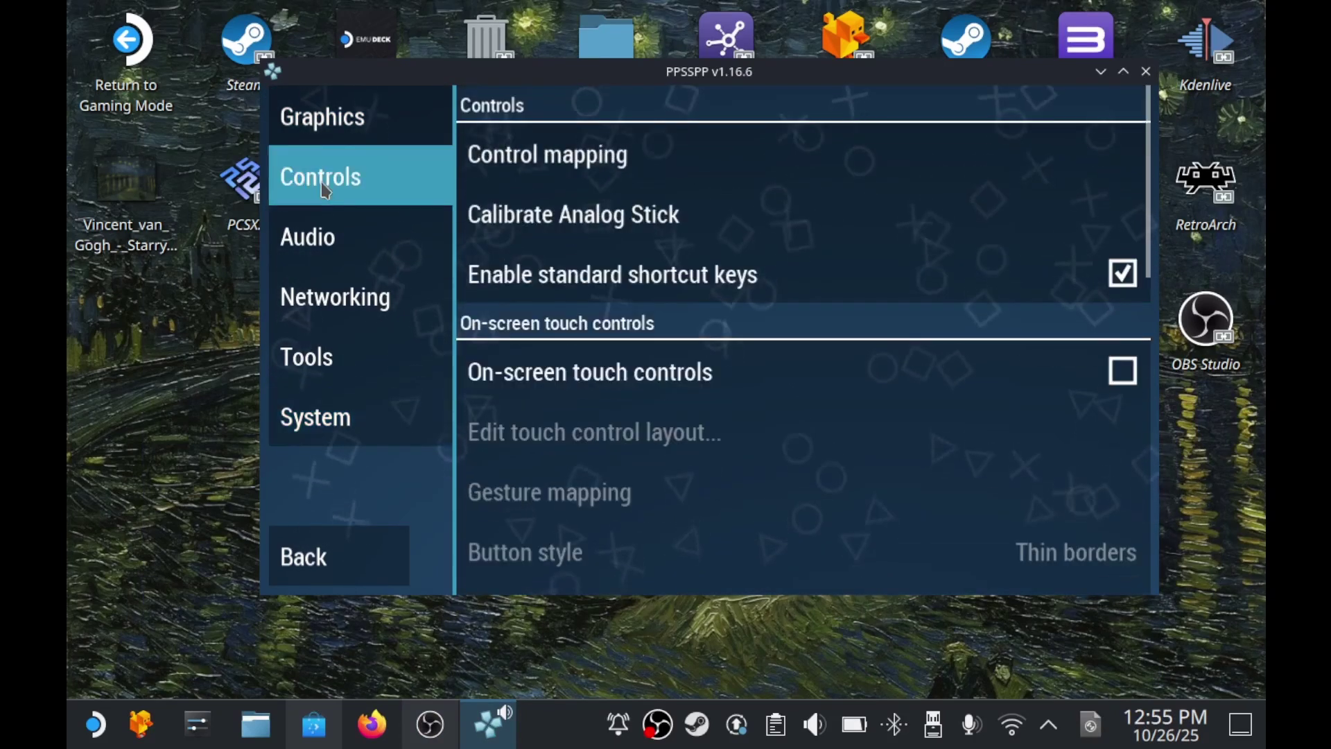
left_click(570, 154)
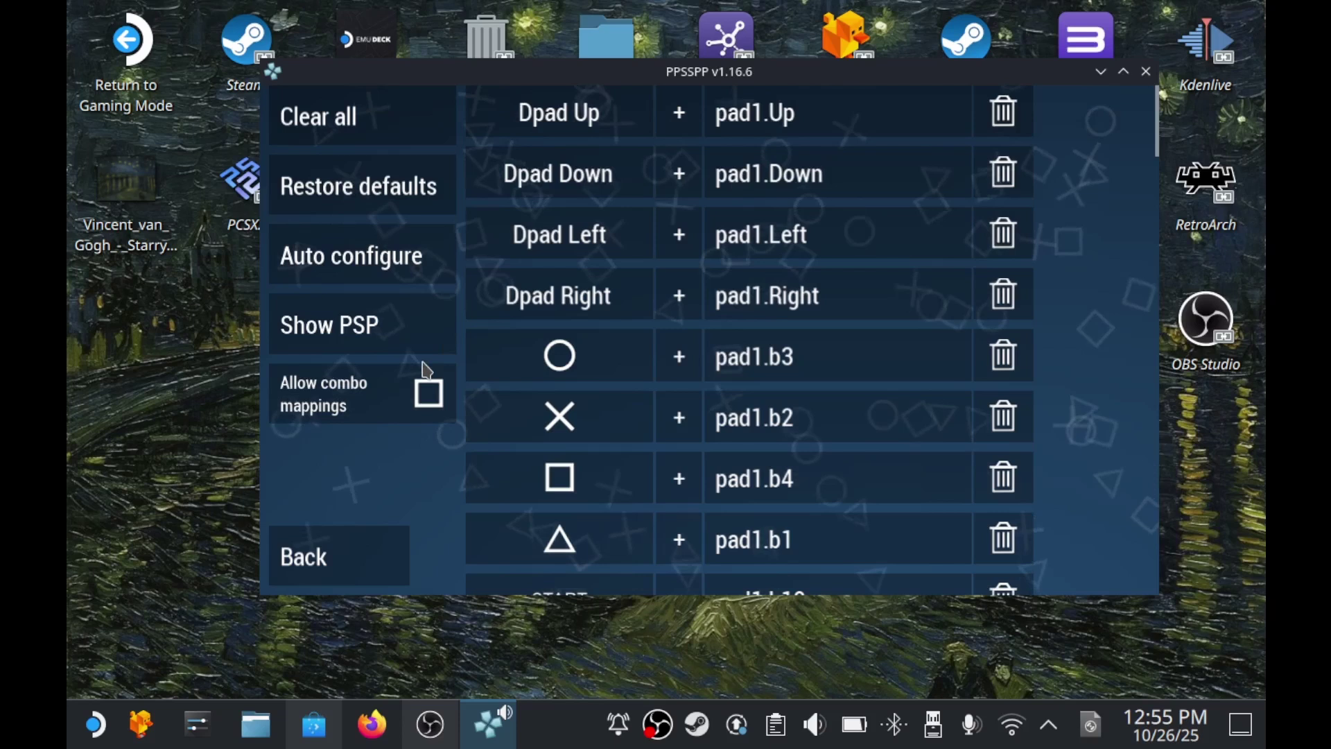
left_click(395, 262)
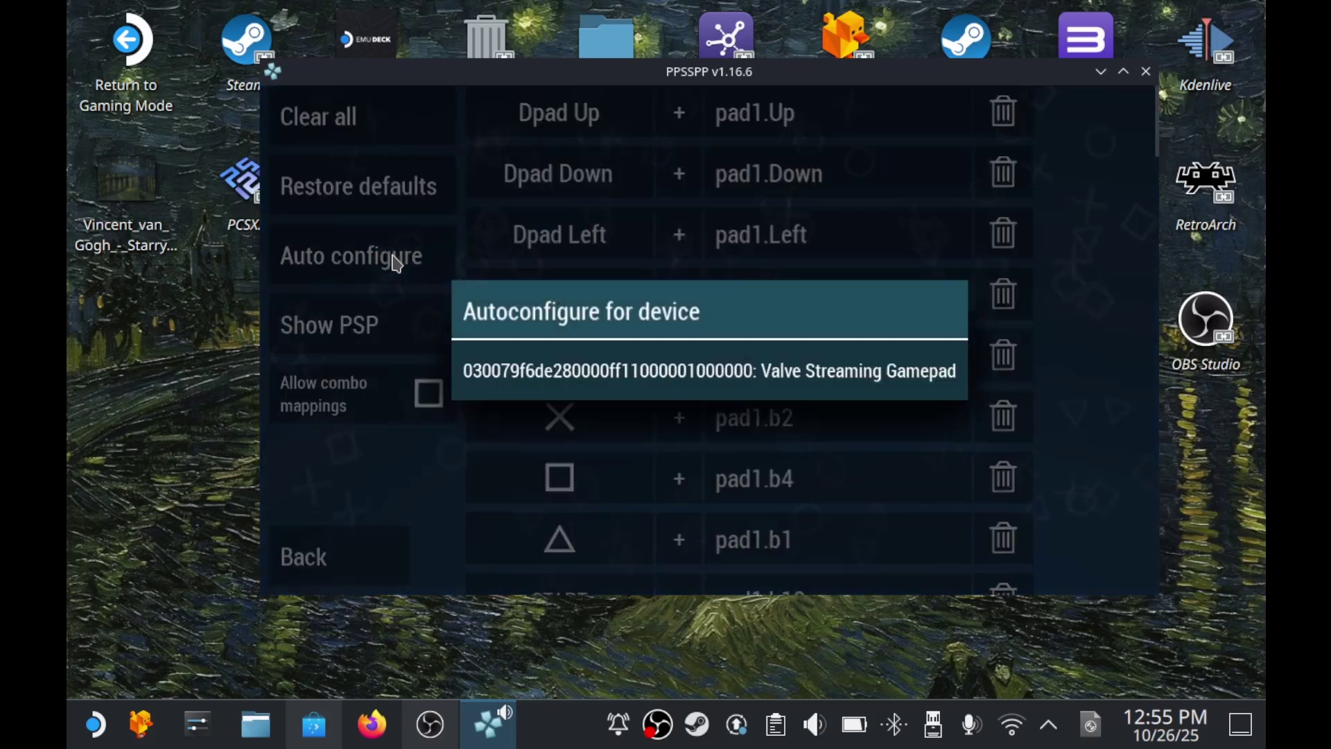
left_click(547, 375)
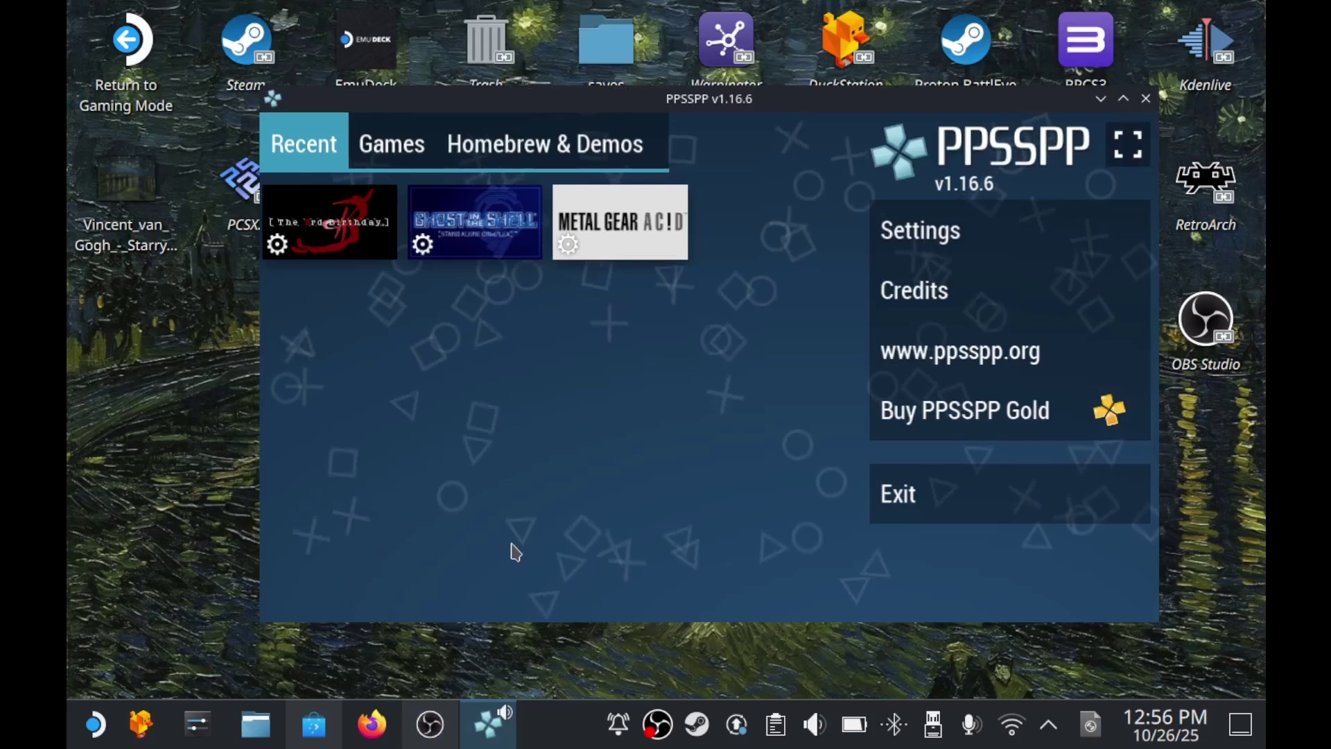
Open the control mapping in the game settings of The 3rd Birthday and auto-configure it for the gamepad
left_click(344, 237)
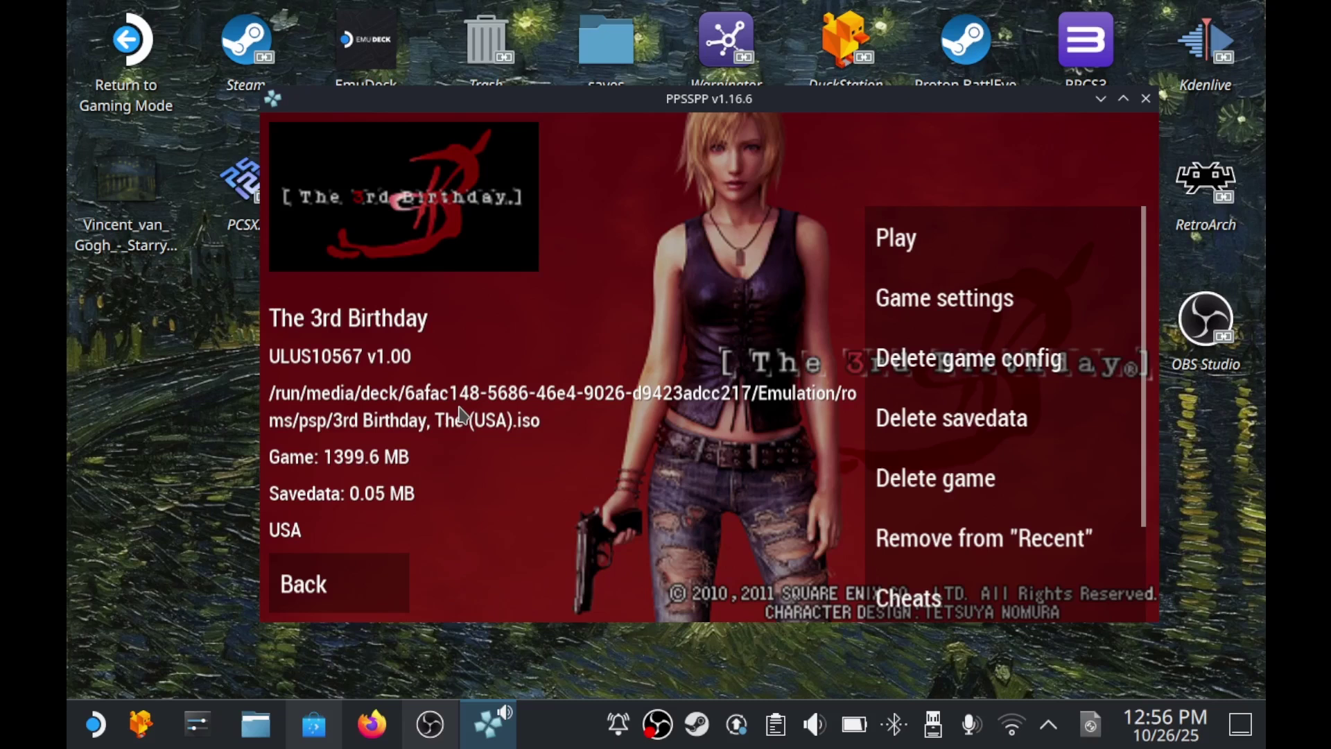
left_click(946, 314)
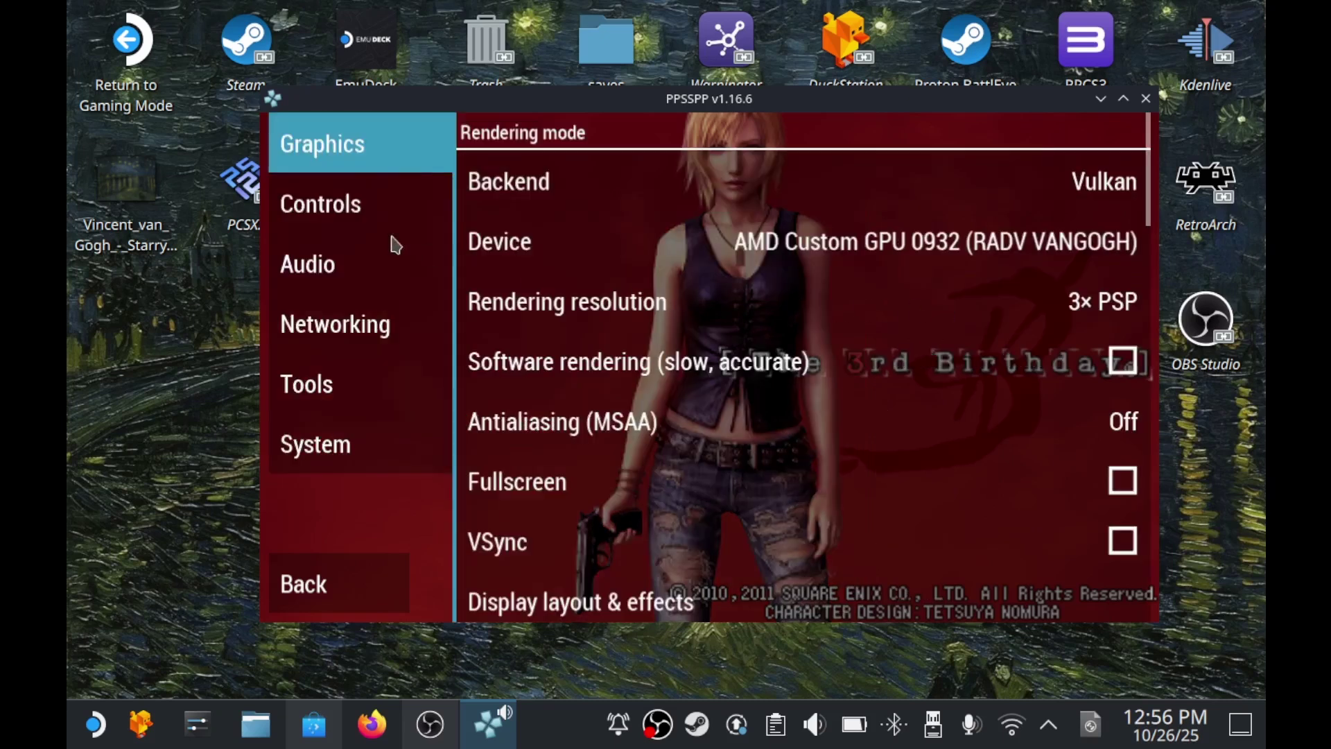
left_click(320, 212)
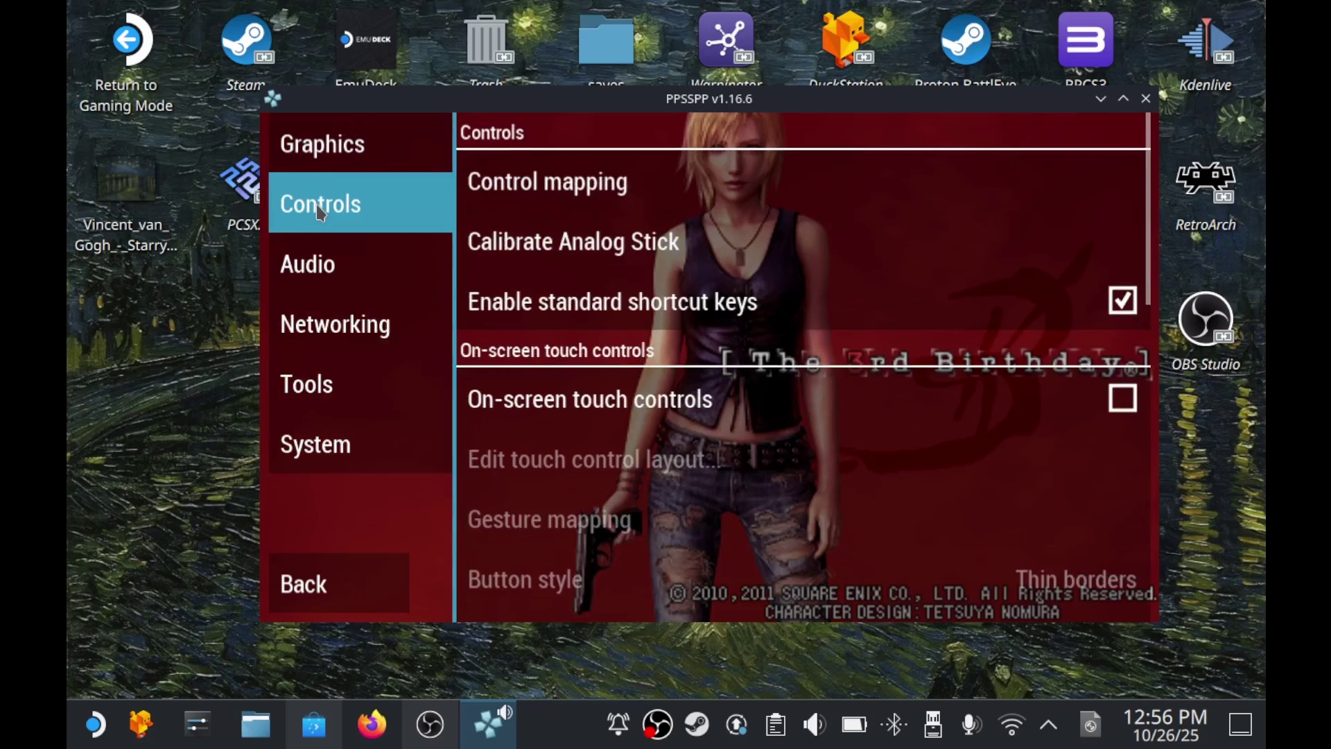
left_click(508, 188)
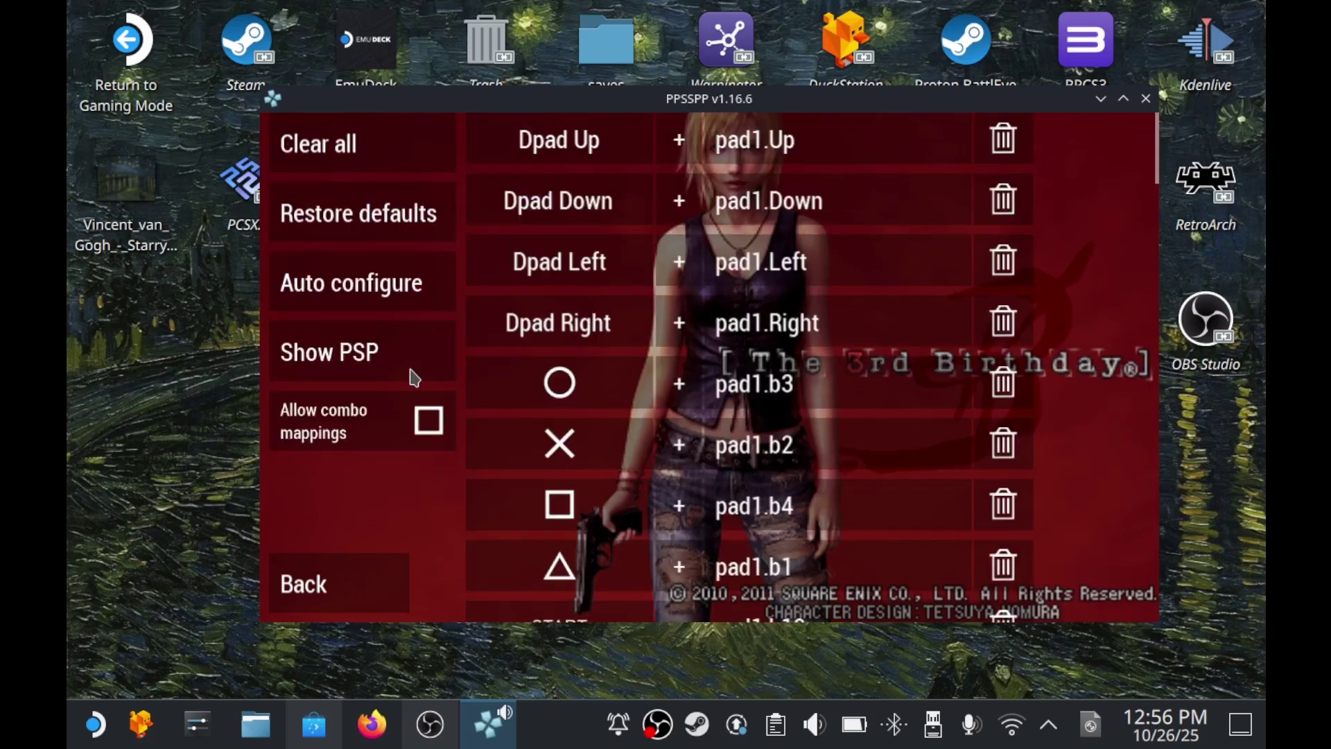
left_click(400, 291)
left_click(560, 398)
Map Dpad Left to kbd.LCtrl and Dpad Right to kbd.LAlt for The 3rd Birthday, and leave the control mapping
left_click(783, 272)
key("ctrl")
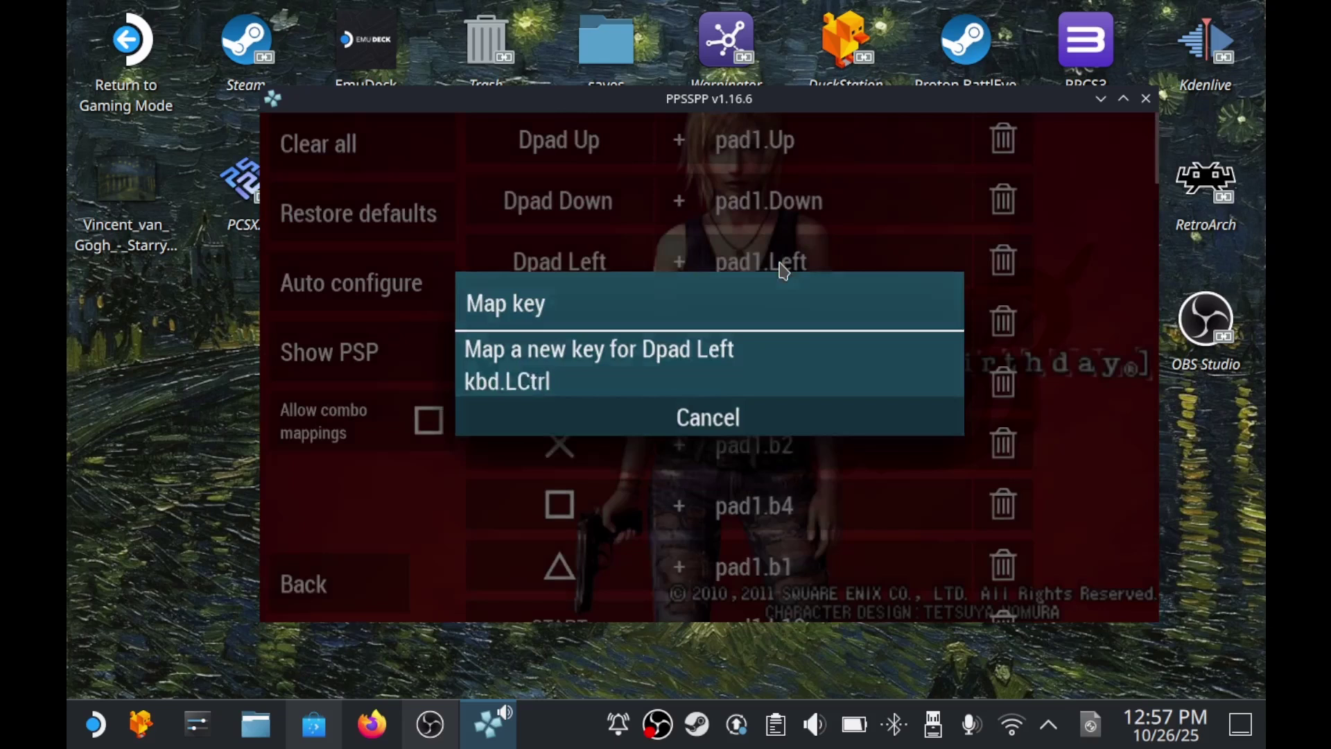
left_click(743, 329)
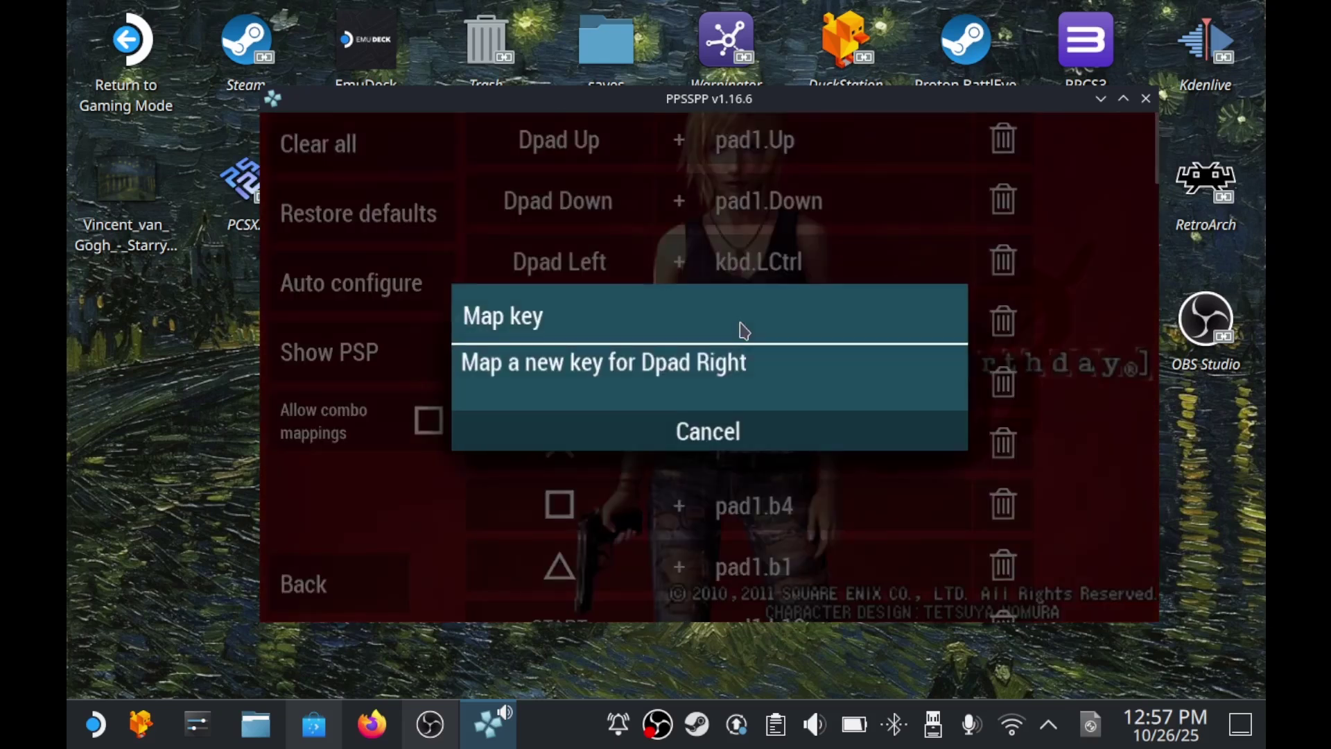
key("alt")
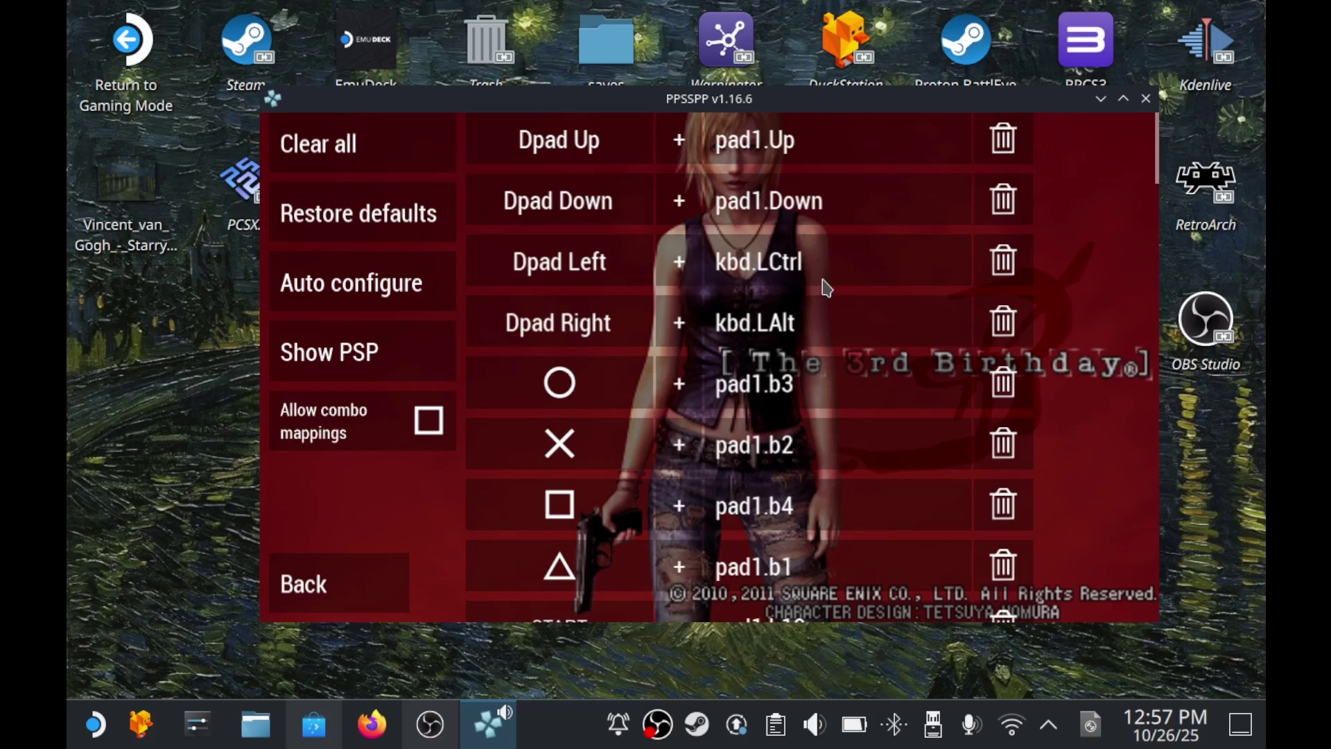
left_click(337, 593)
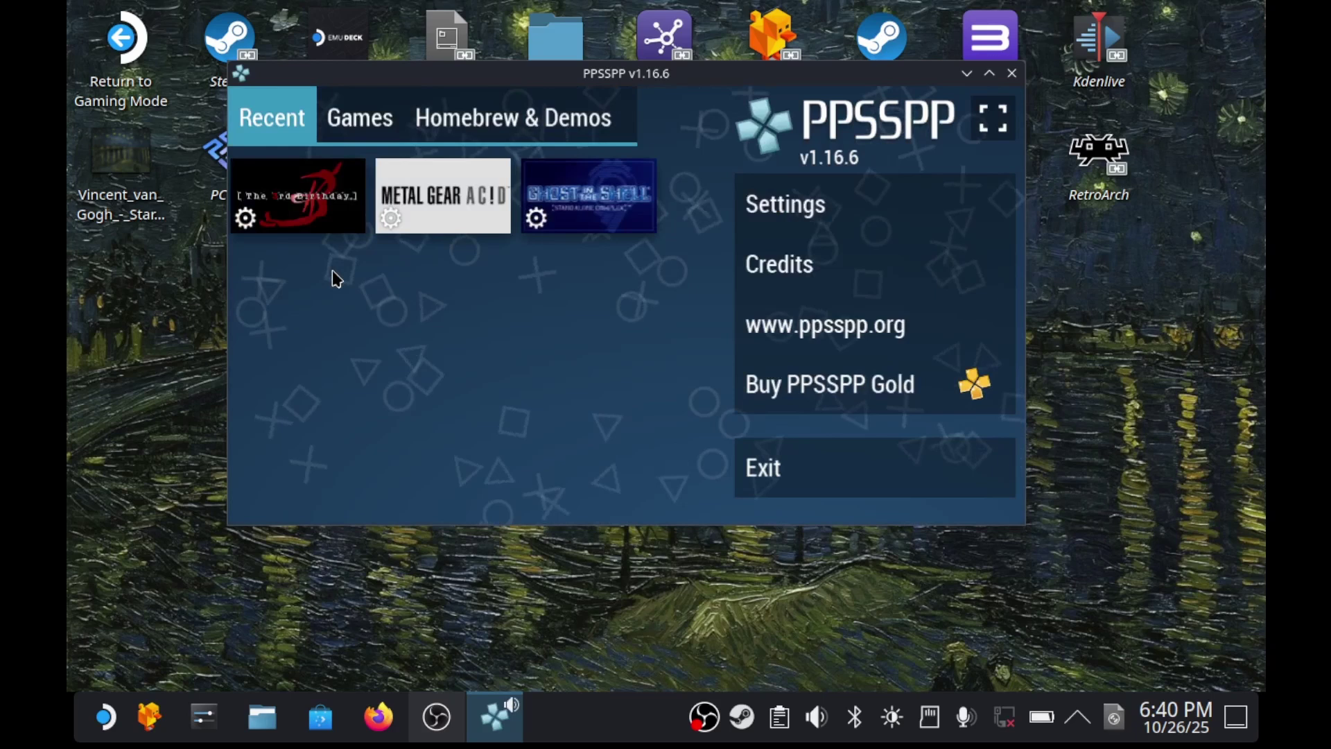
Launch METAL GEAR ACID from the recent games to test it, and close PPSSPP
left_click(451, 206)
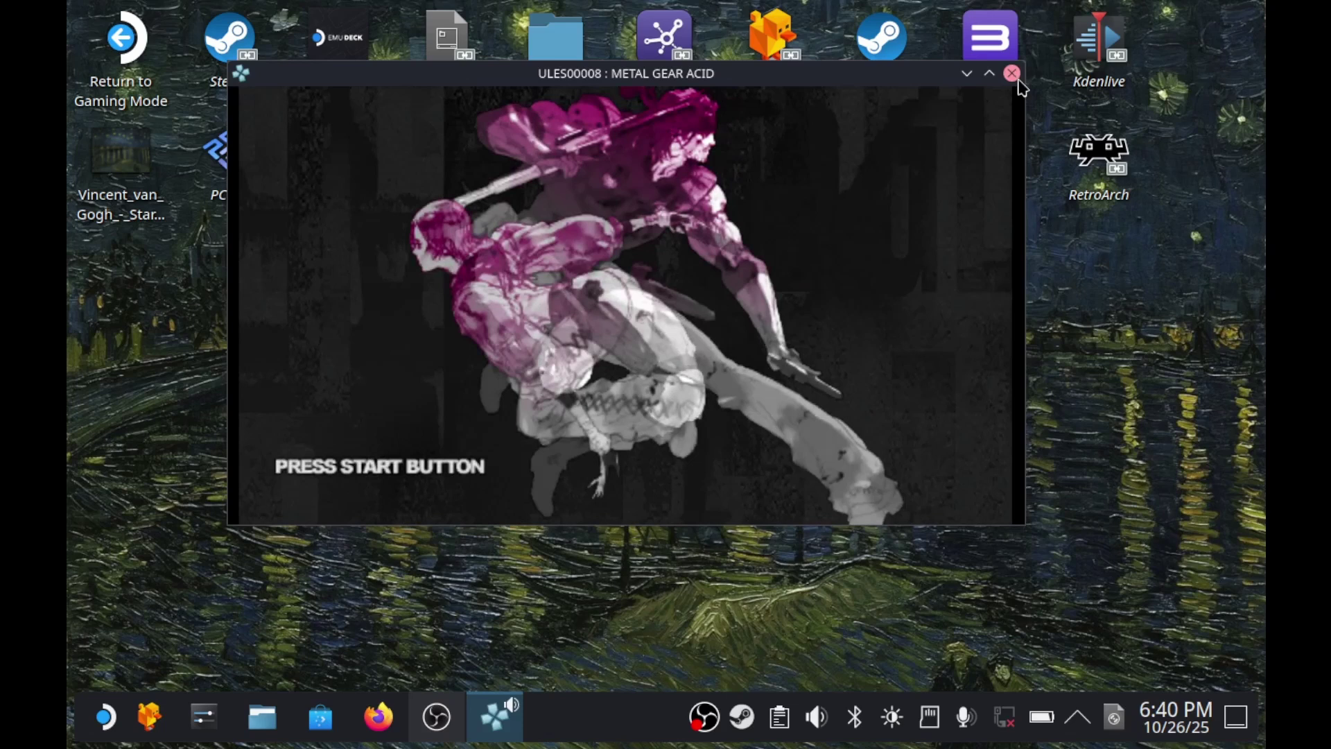
left_click(1014, 74)
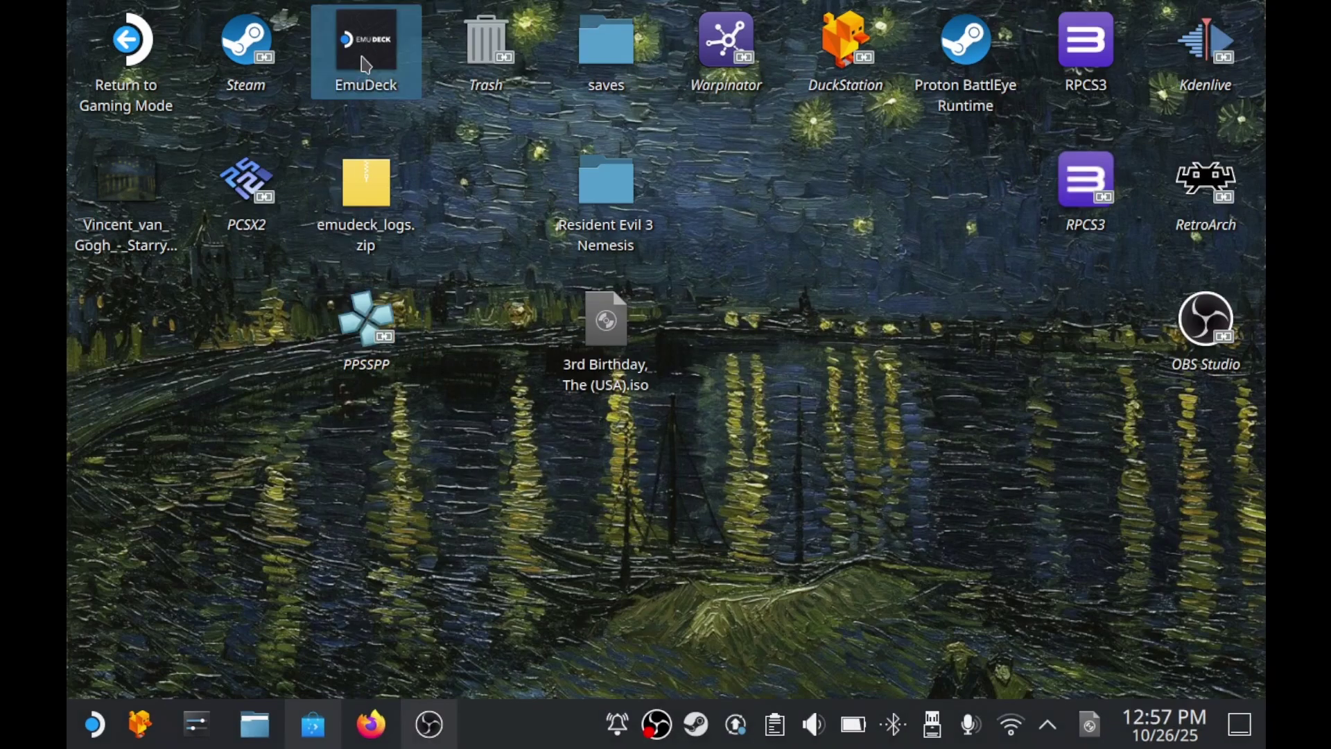
Open Steam ROM Manager from EmuDeck, check the PPSSPP (Standalone) parser and parse the games for adding to Steam
double_click(362, 59)
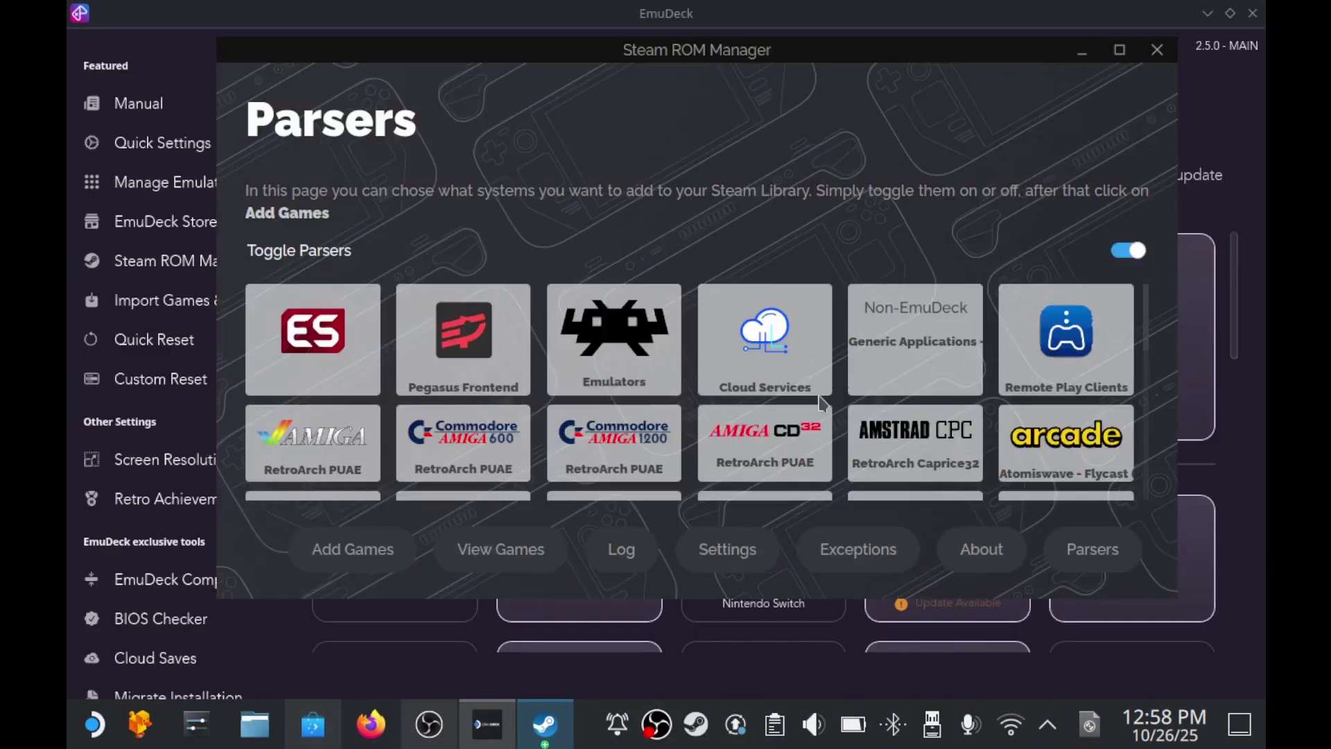
scroll(820, 404, "down", 10)
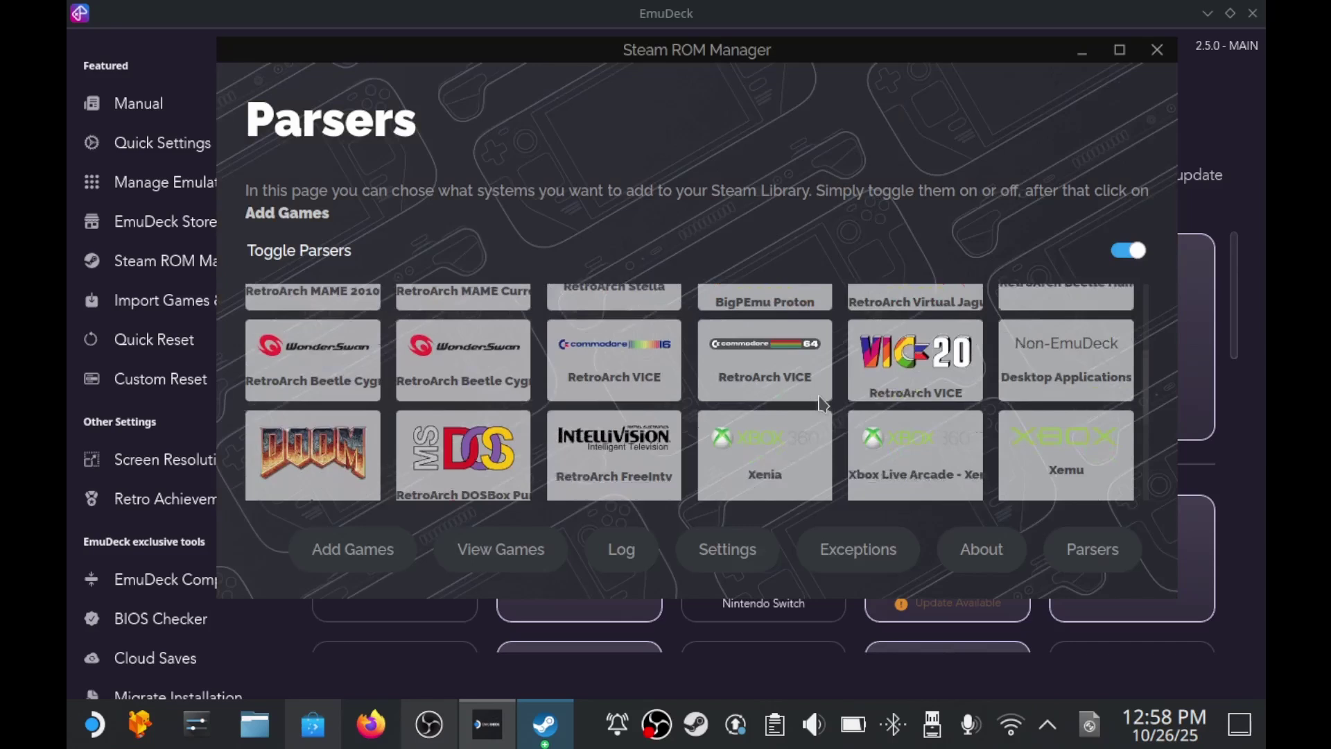
scroll(820, 404, "down", 15)
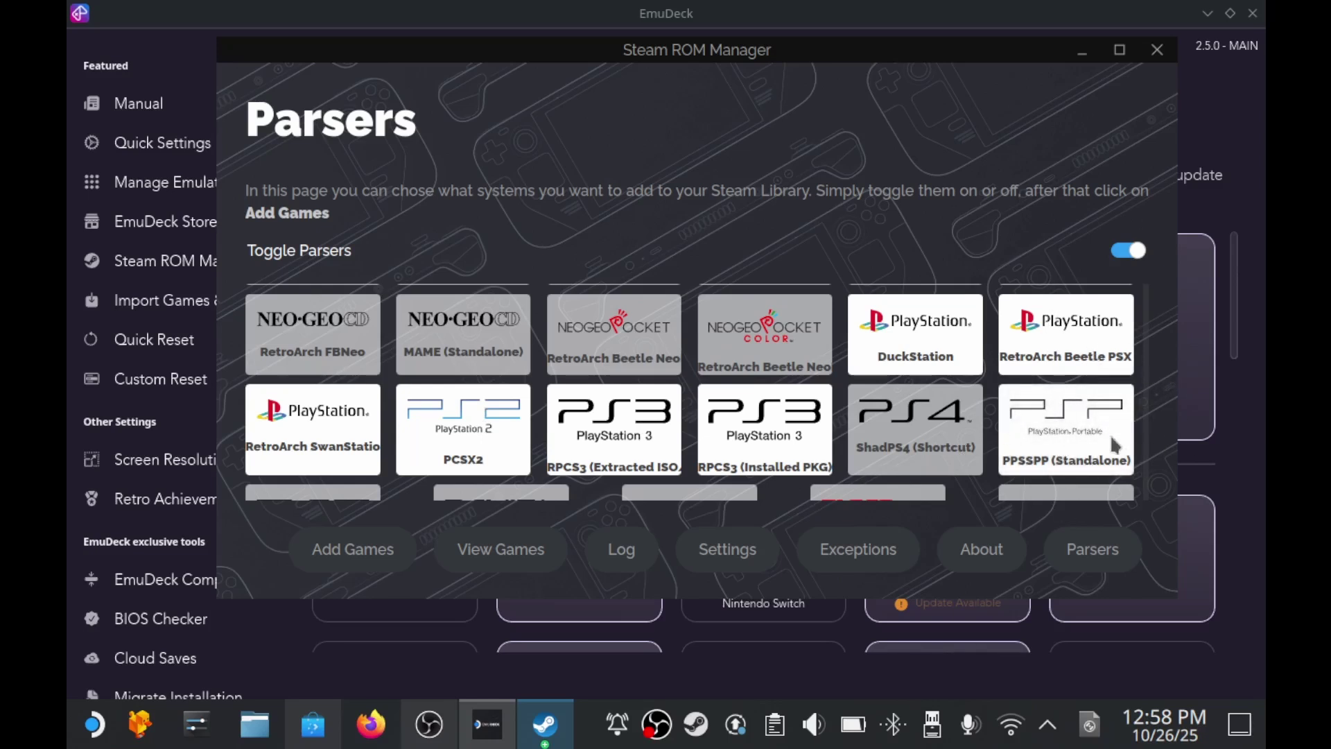
left_click(347, 549)
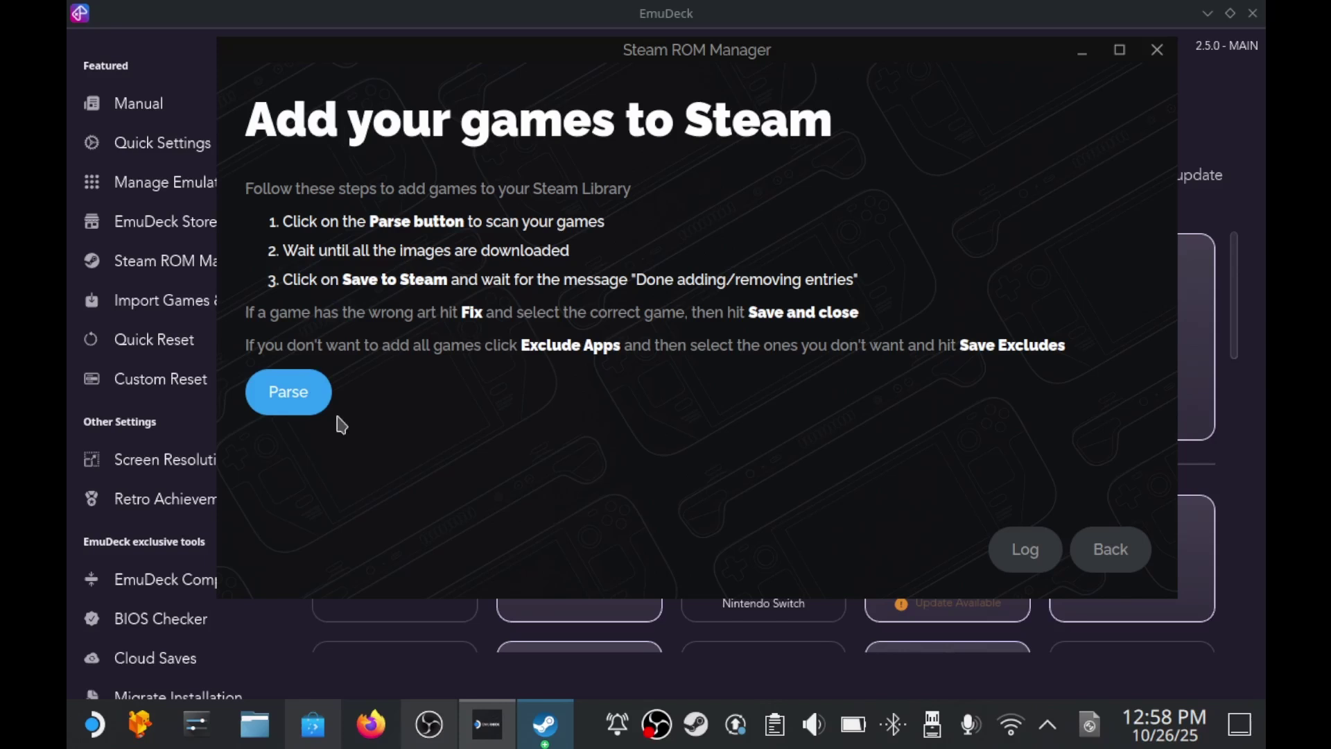
left_click(323, 406)
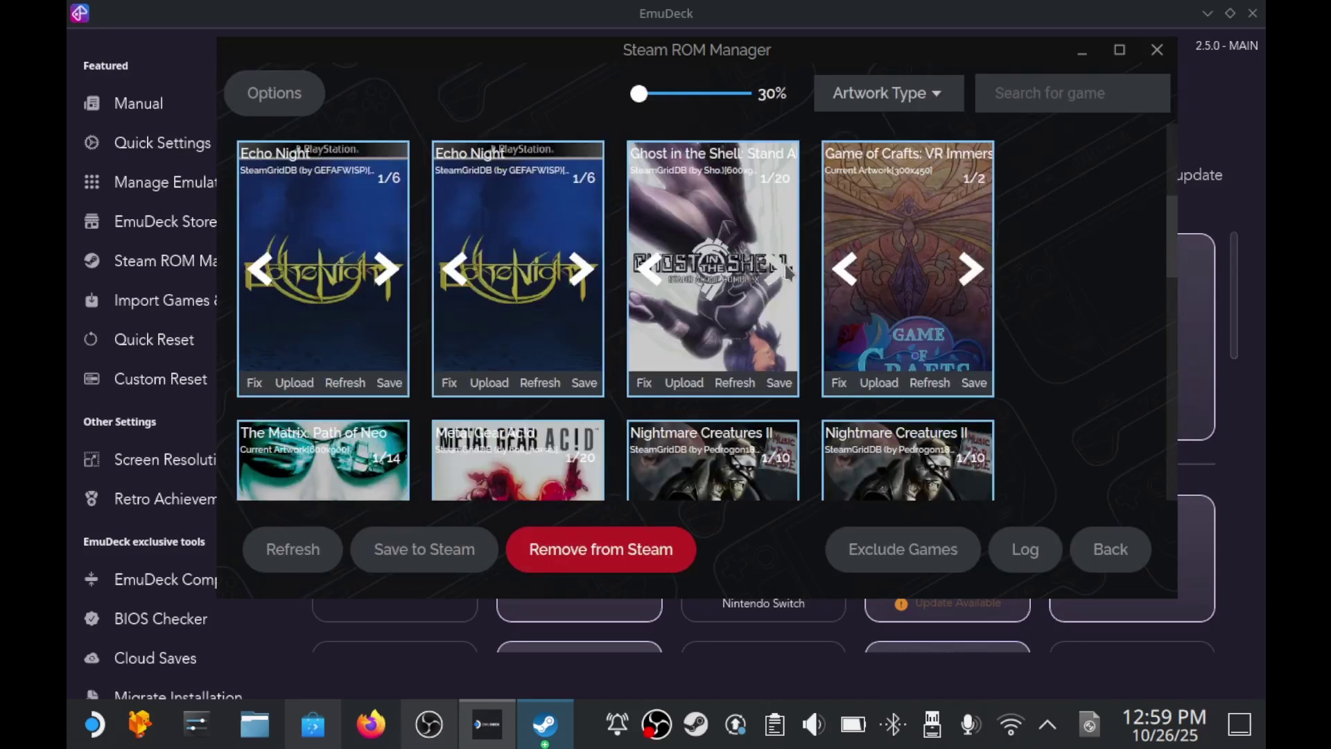
Choose different artwork for Ghost in the Shell: Stand Alone Complex and Metal Gear Ac!d, and save the games to Steam
left_click(786, 271)
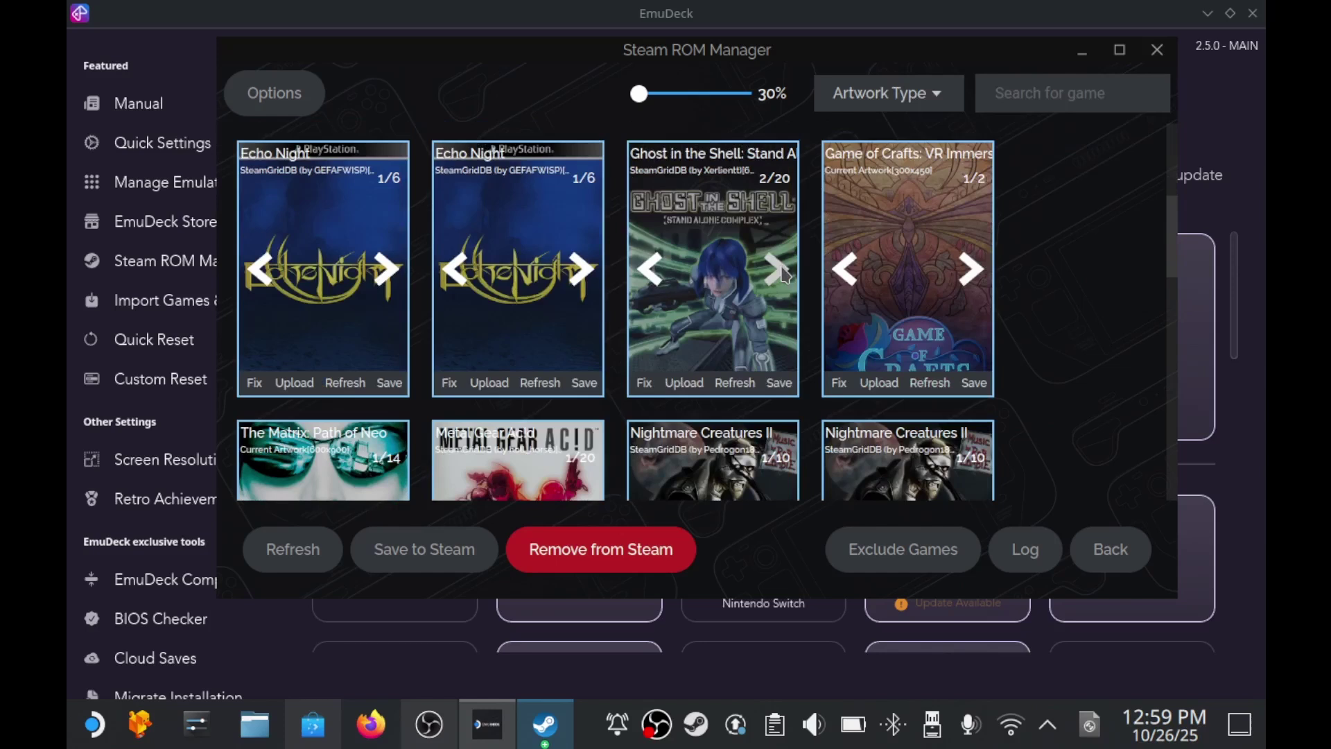
left_click(782, 271)
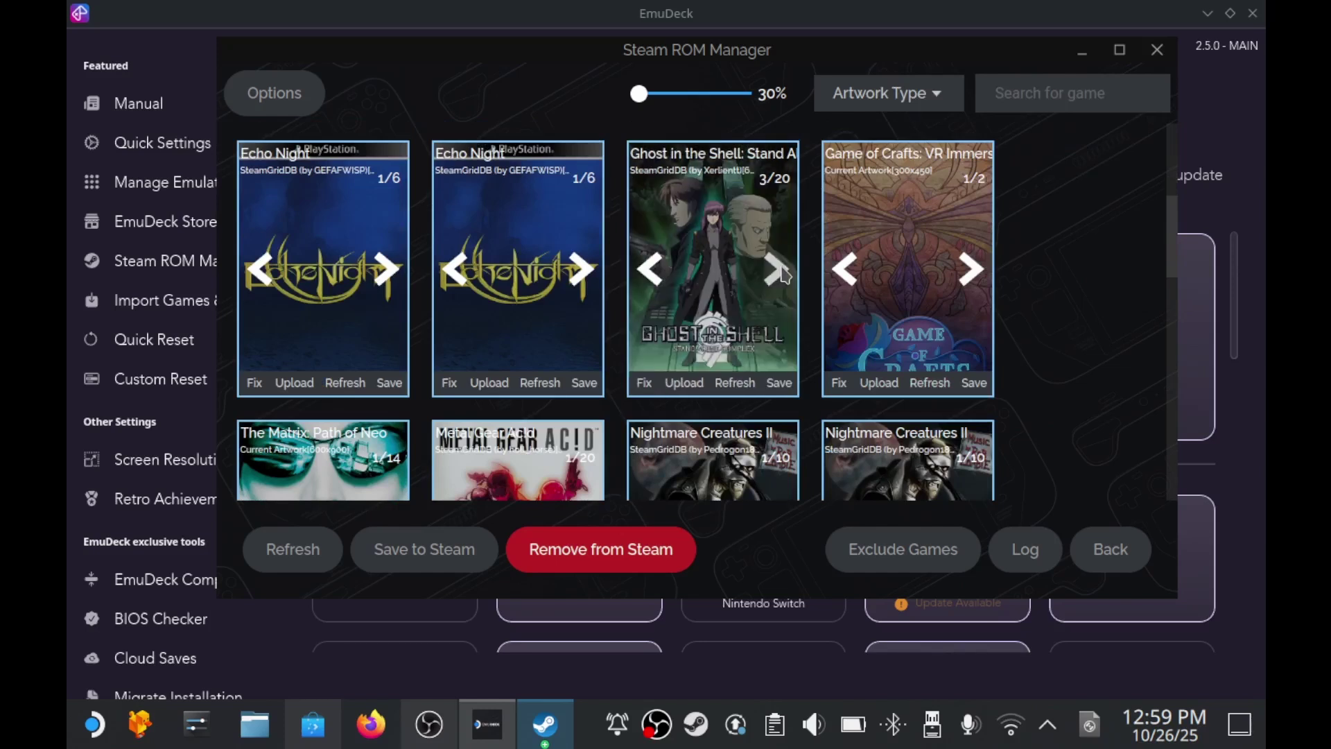
left_click(784, 274)
scroll(784, 274, "down", 3)
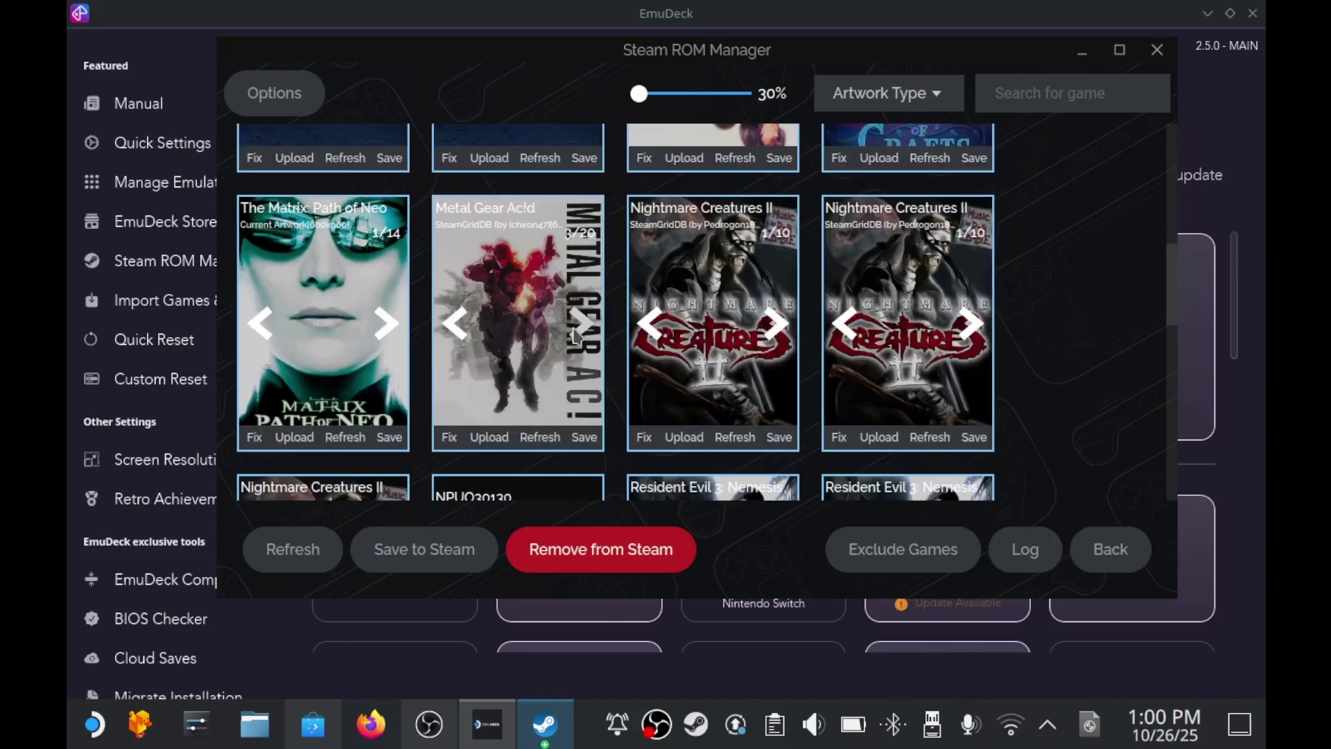
left_click(424, 549)
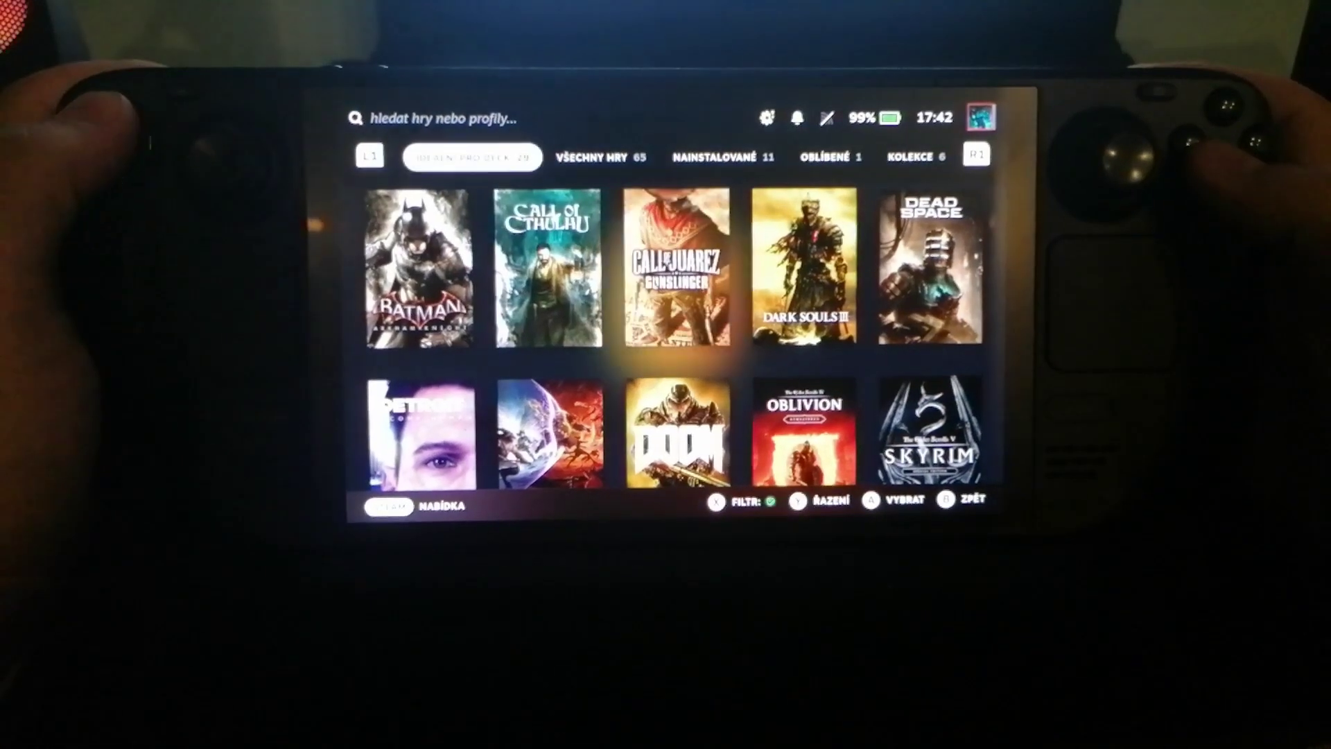
key("R1")
key("R1")
key("R1")
key("R1")
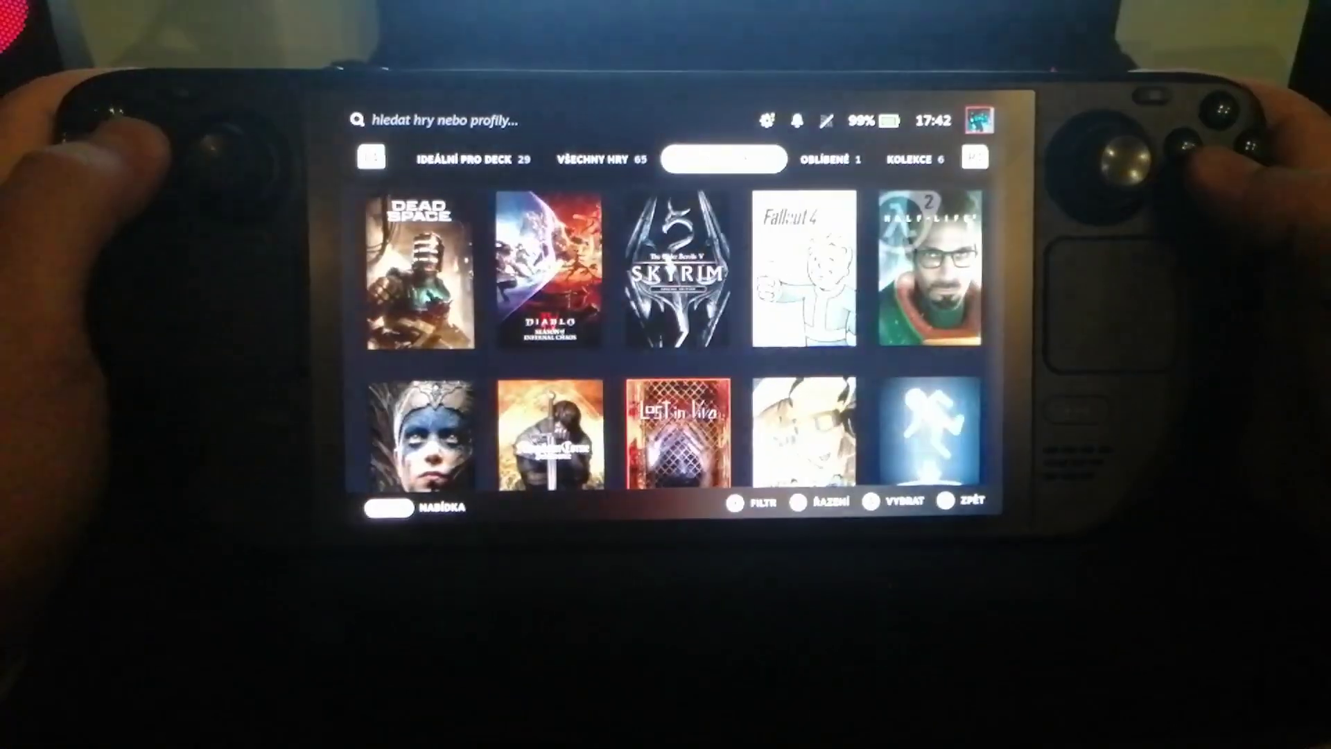
key("R1")
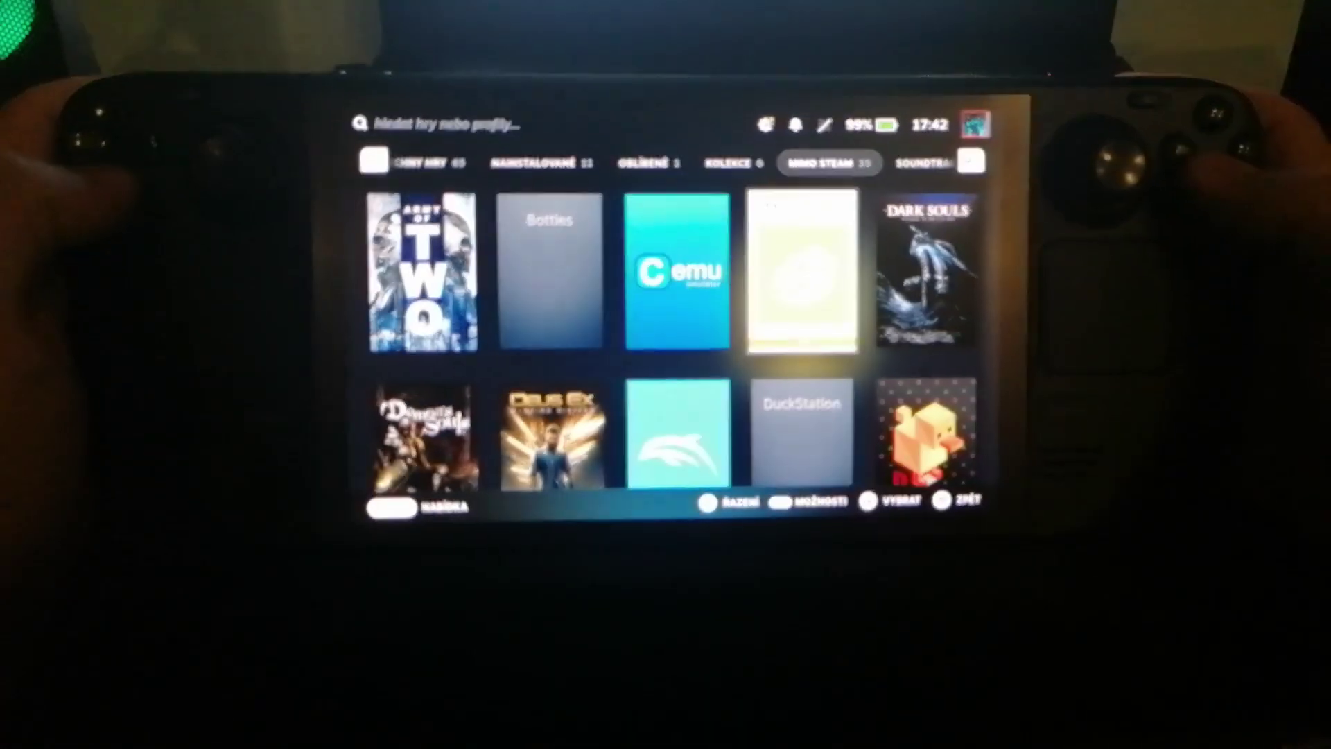
Find PPSSPP among the non-Steam entries in the Steam library and open it
key("Down")
key("Down")
key("Down")
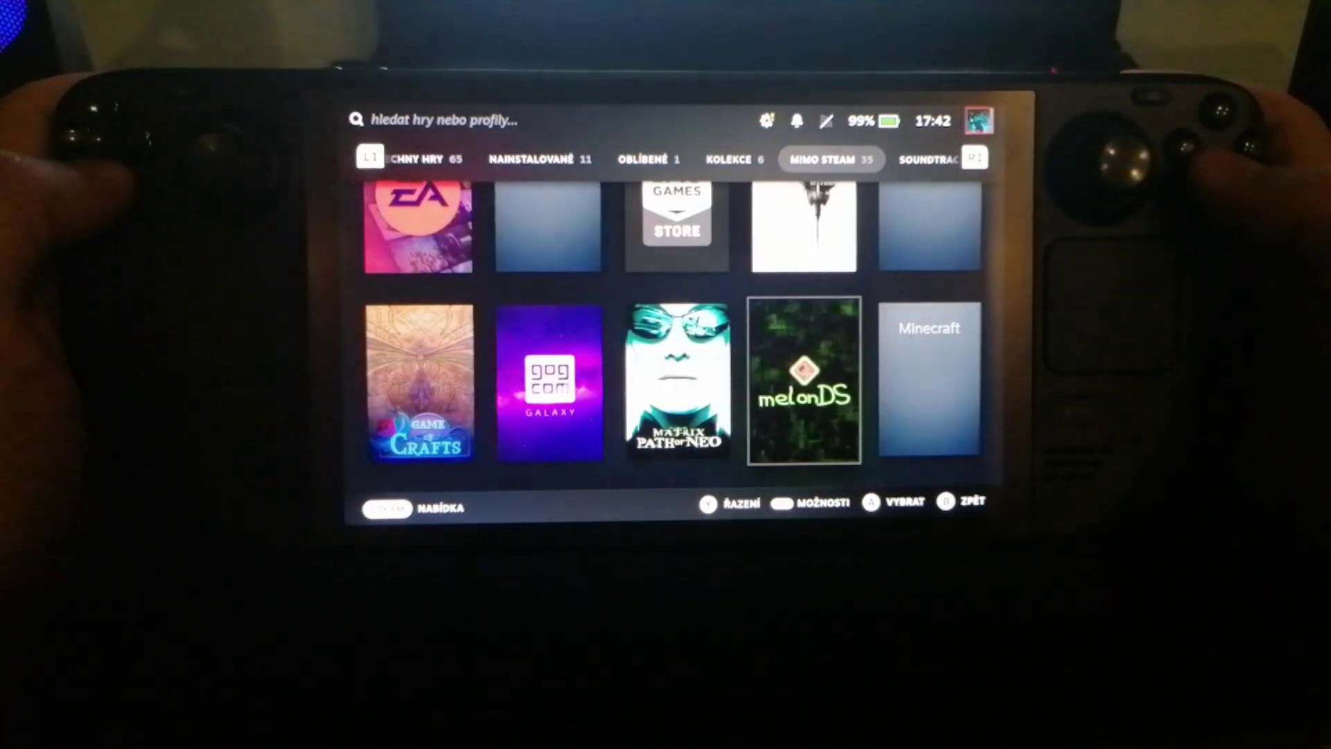
key("Down")
key("Down")
key("Left")
key("Left")
key("Left")
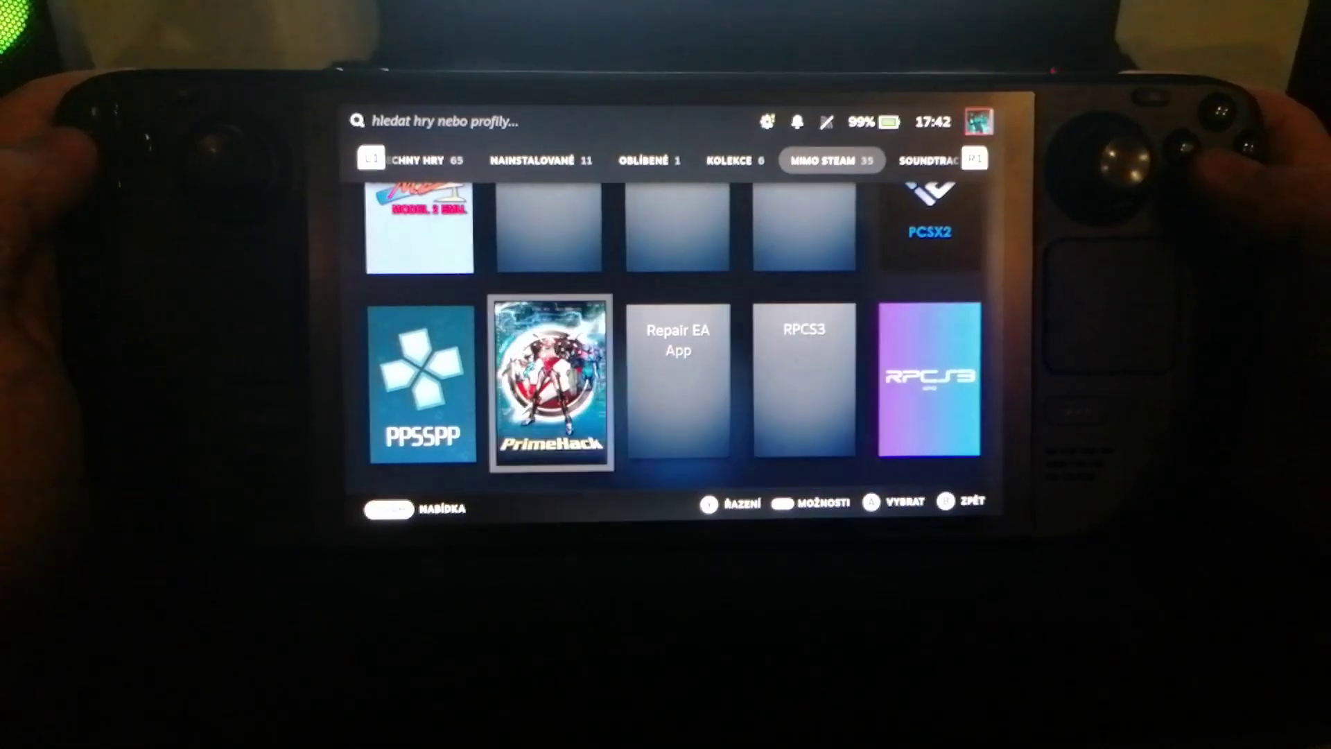
key("Return")
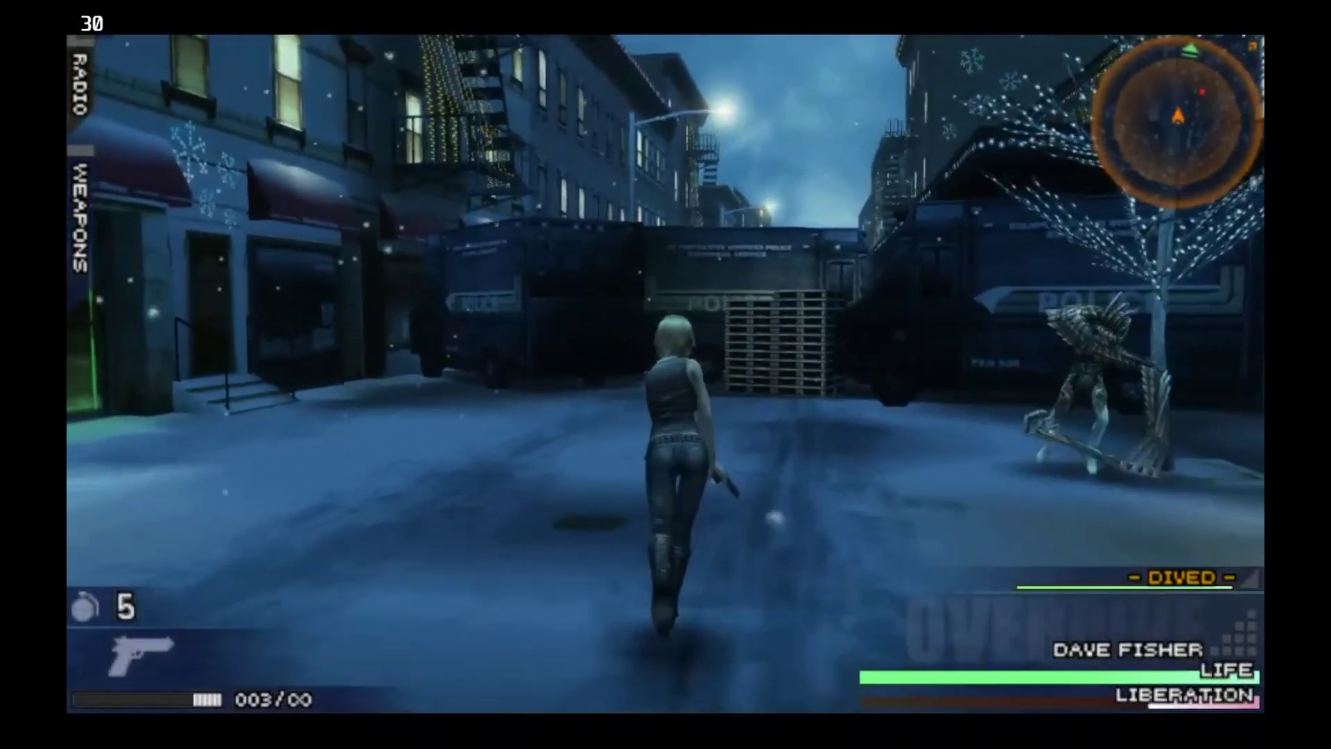
key("a")
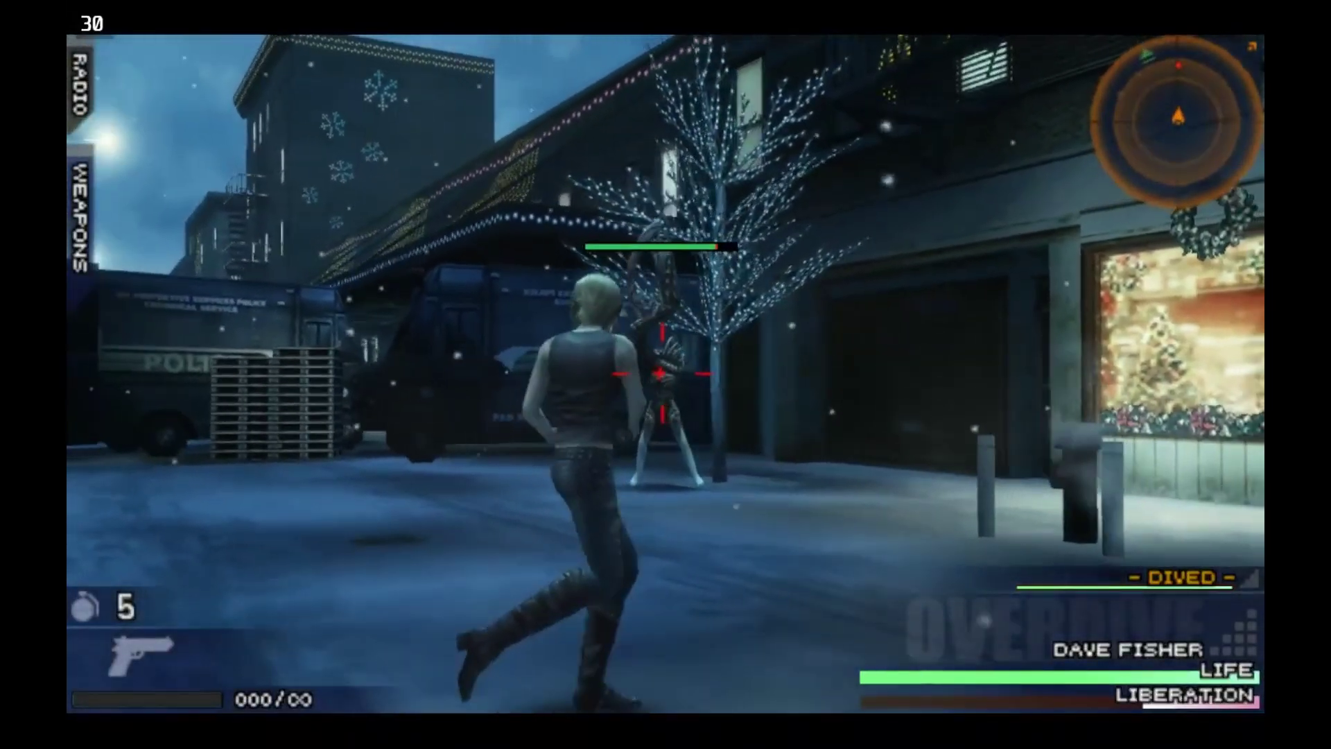
key("s")
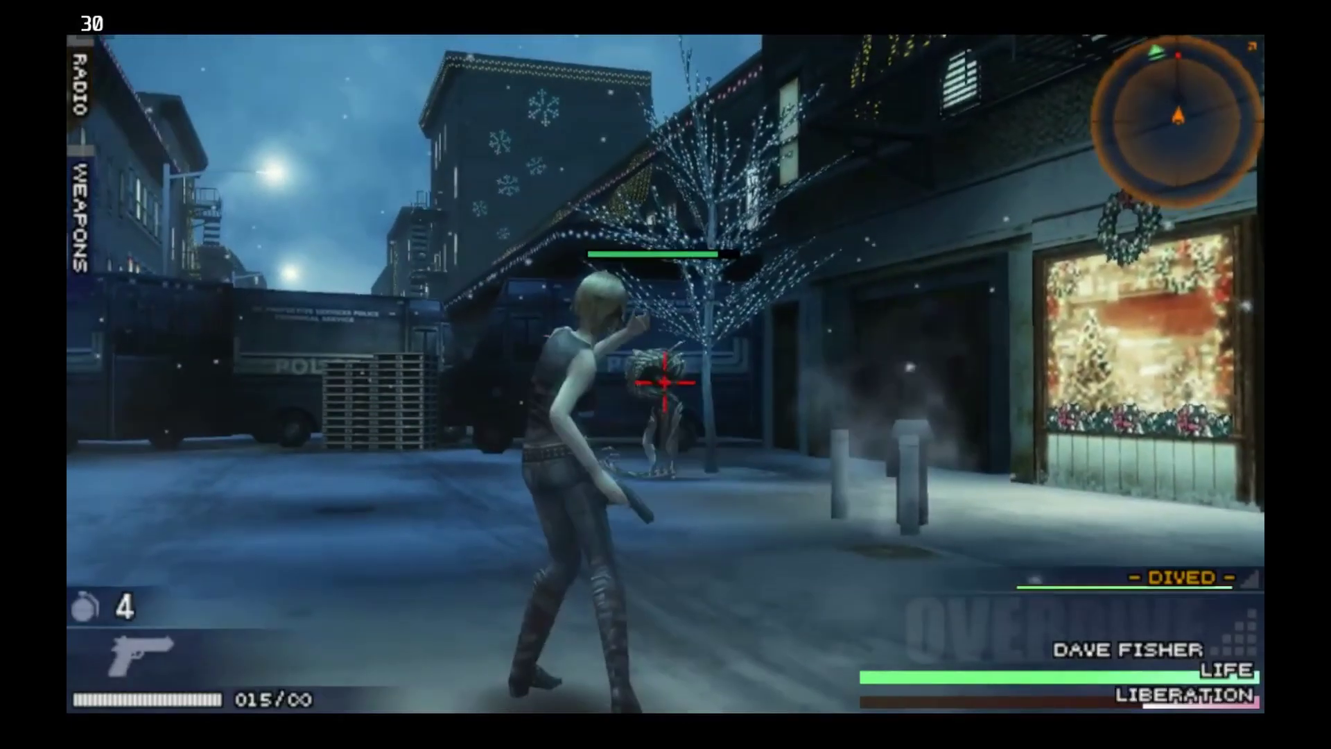
key("a")
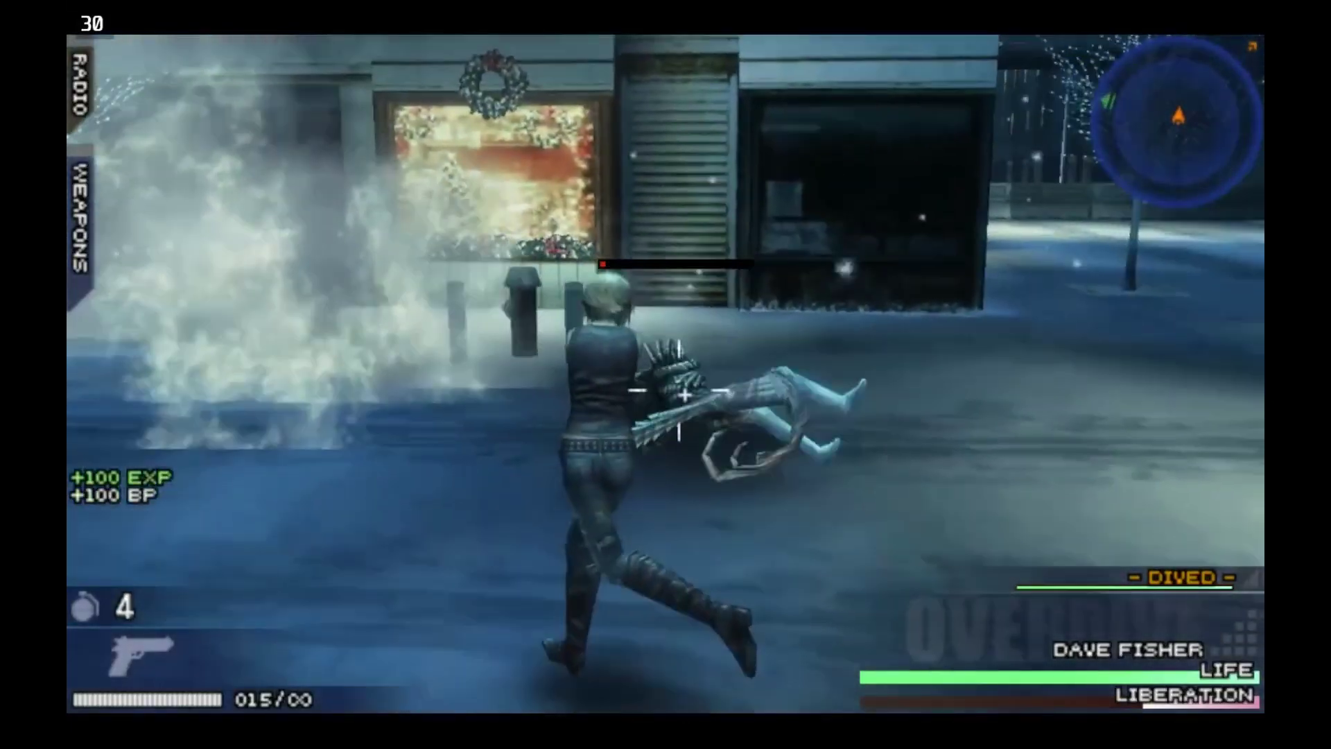
key("d")
key("s")
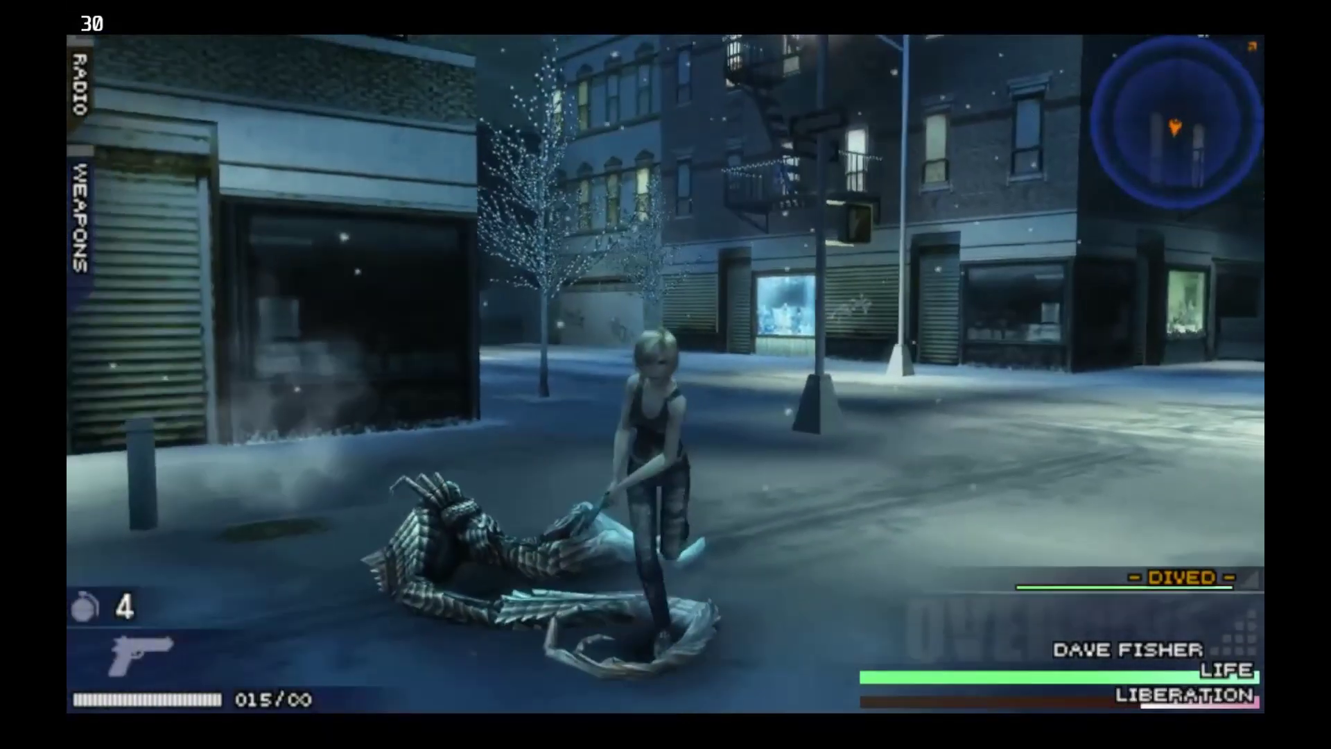
key("a")
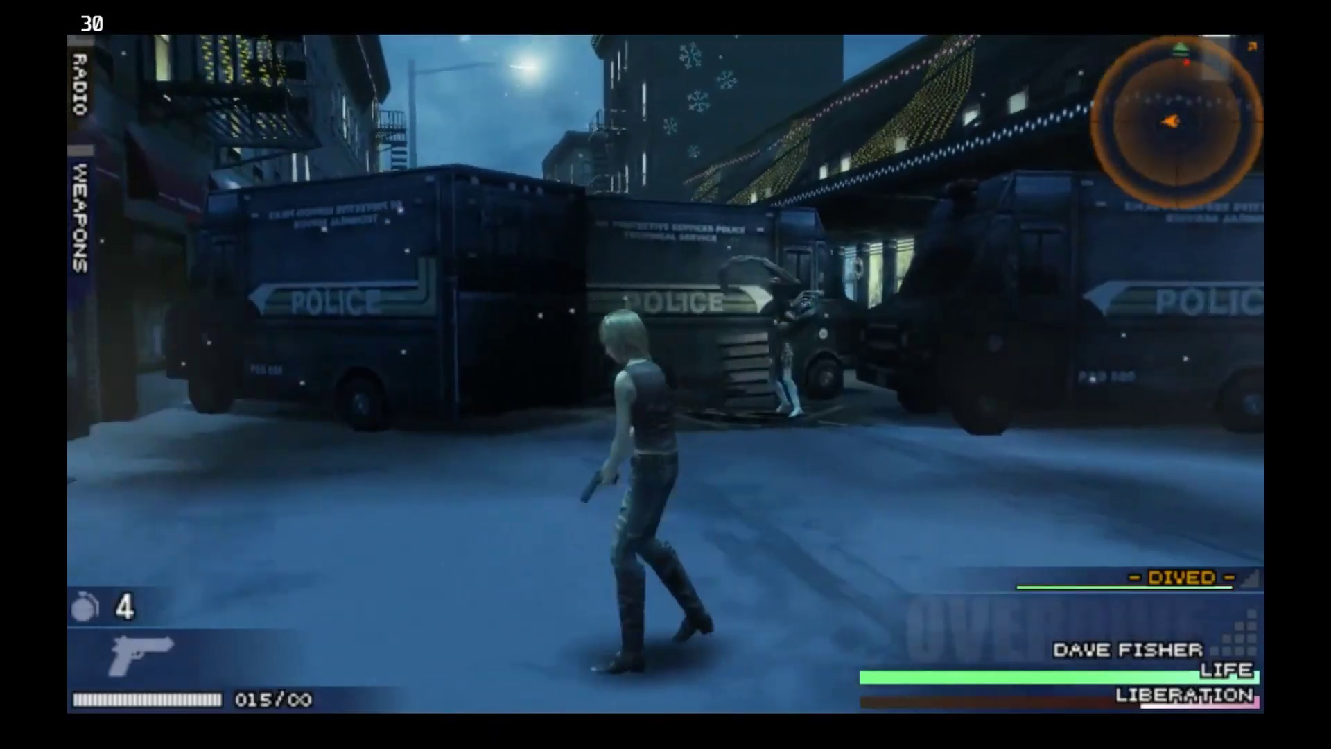
key("a")
key("w")
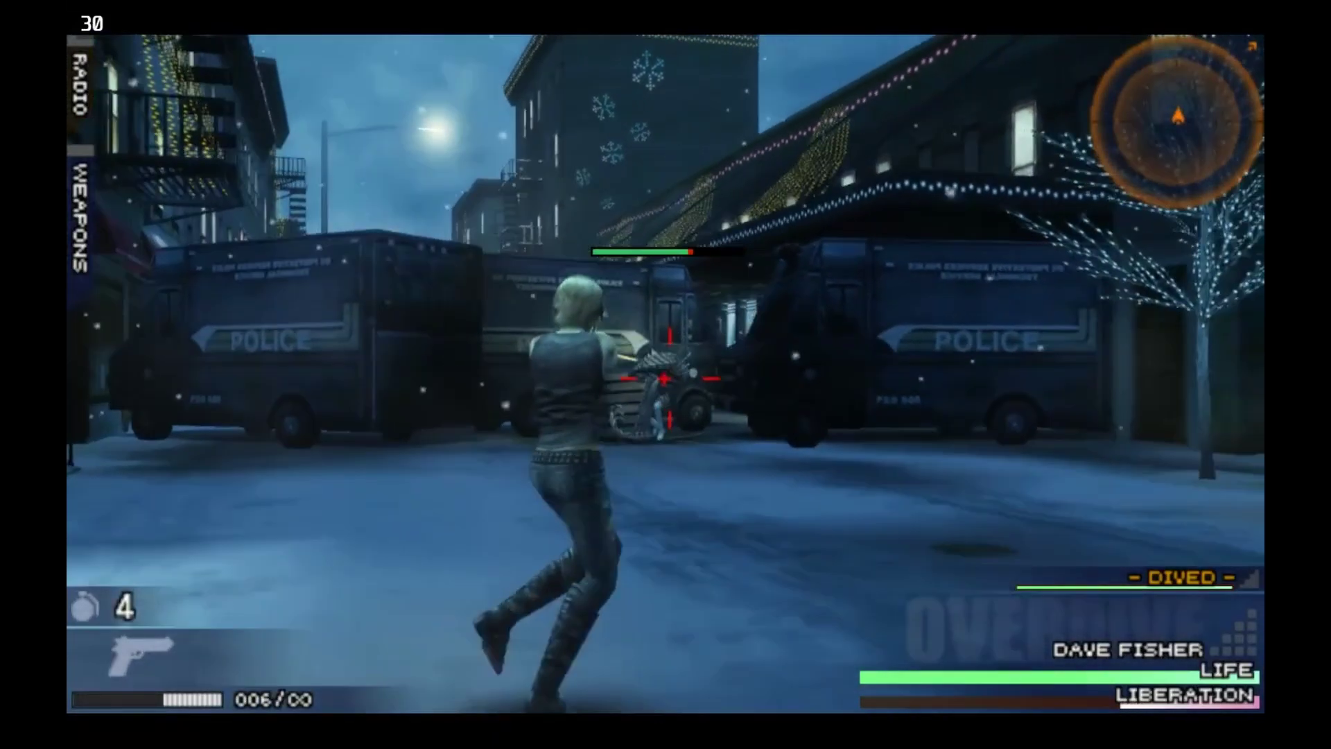
key("w")
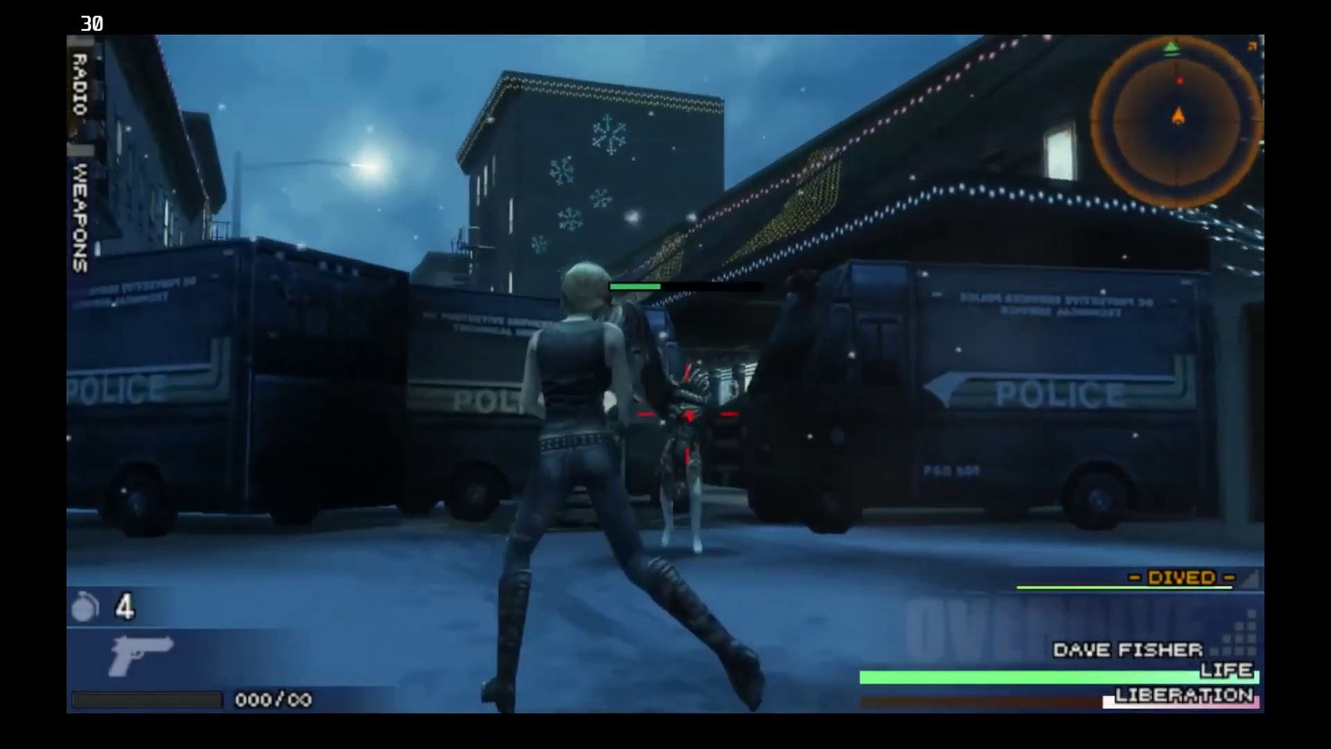
key("s")
key("space")
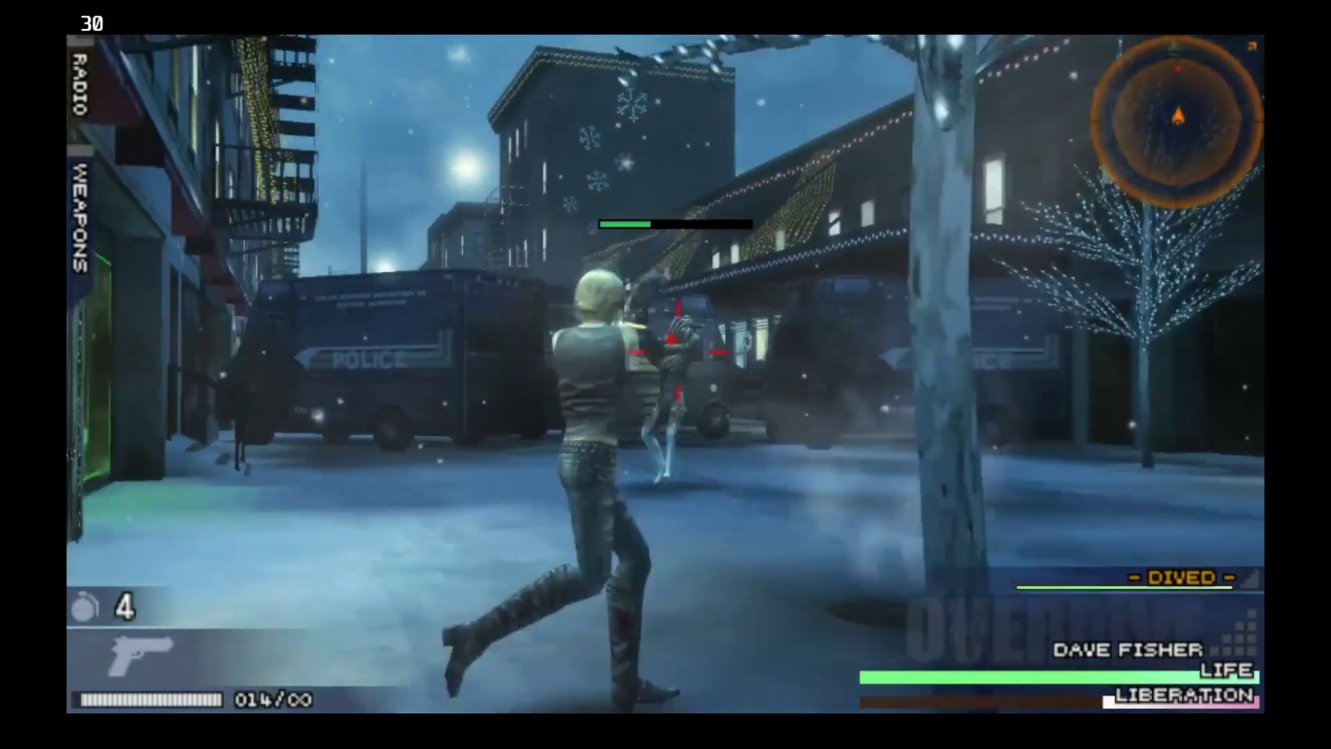
key("w")
key("space")
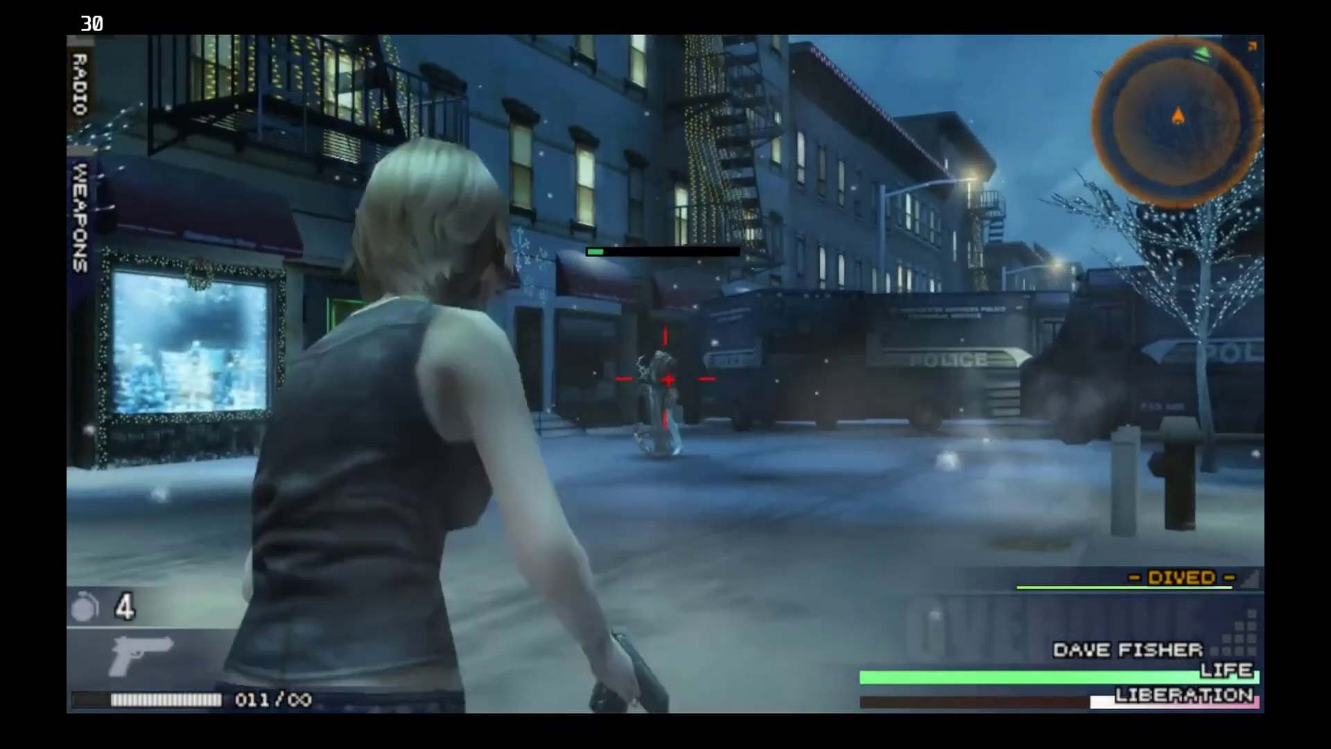
key("w")
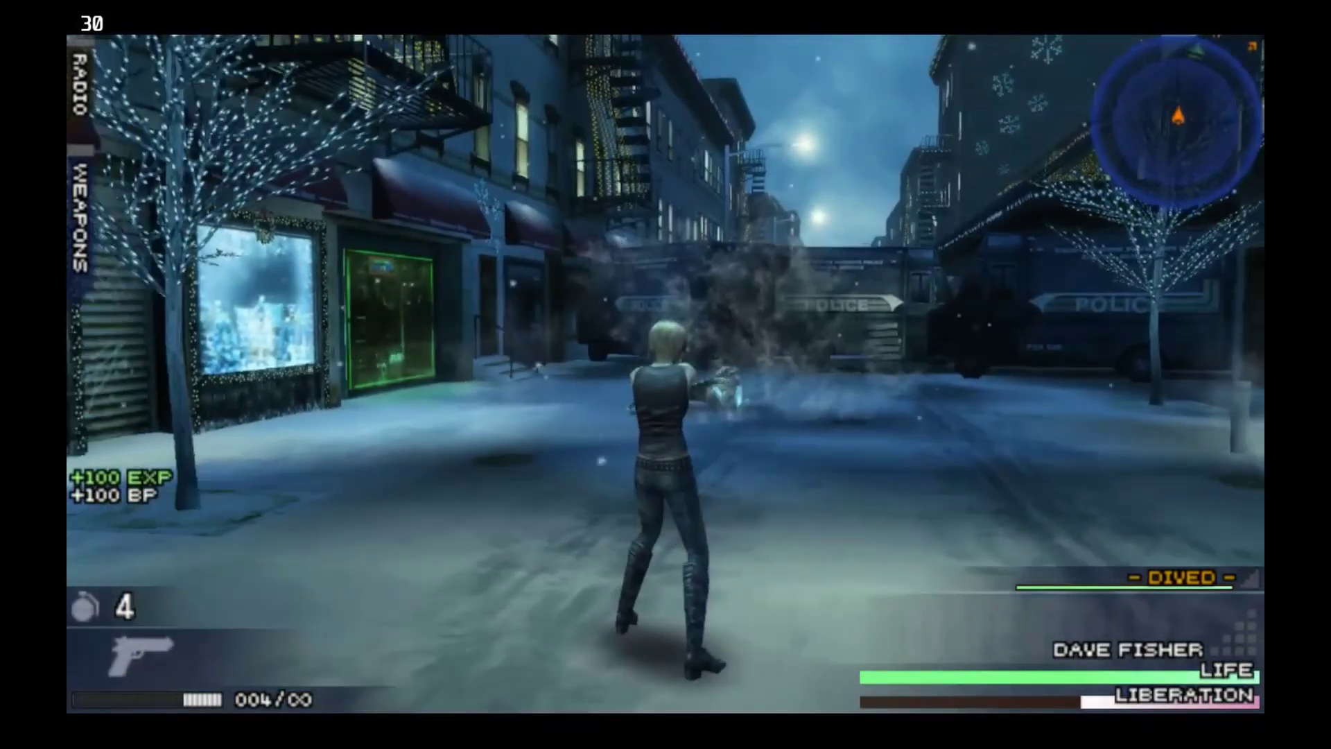
key("w")
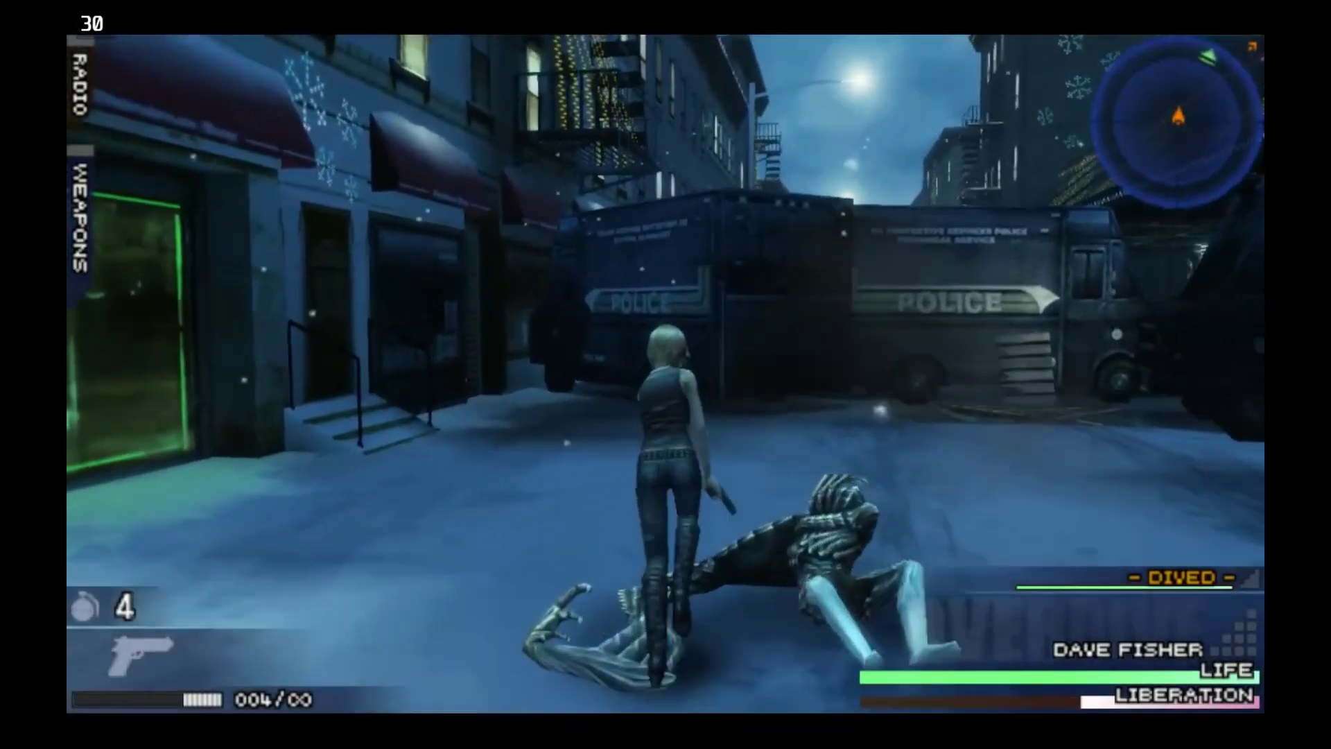
key("w")
key("w")
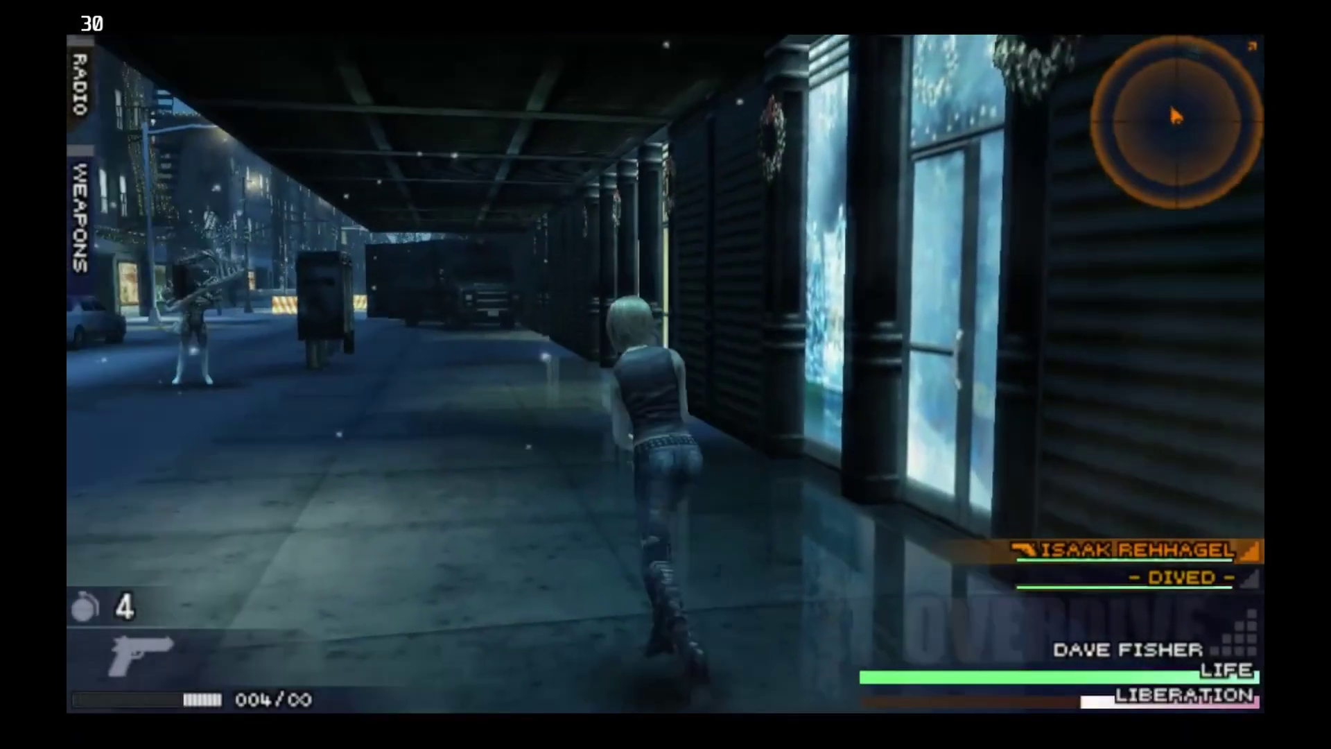
key("q")
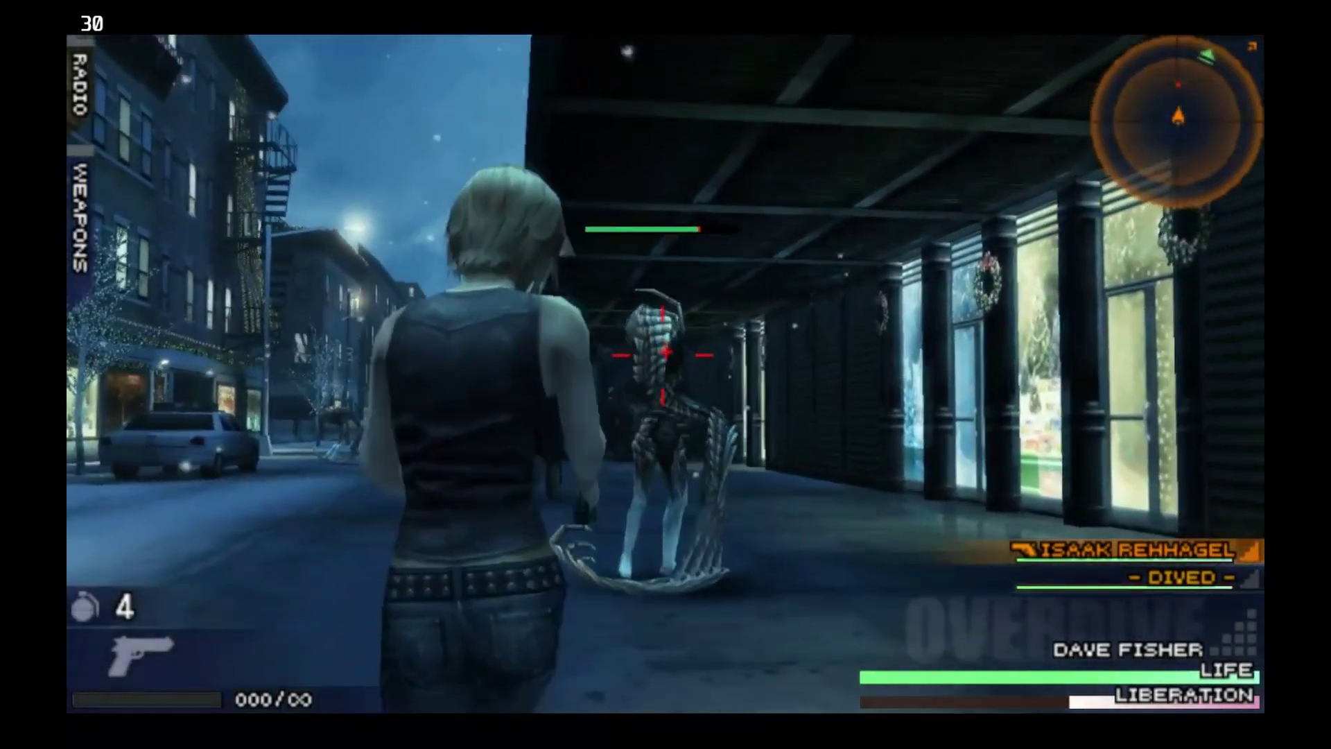
key("a")
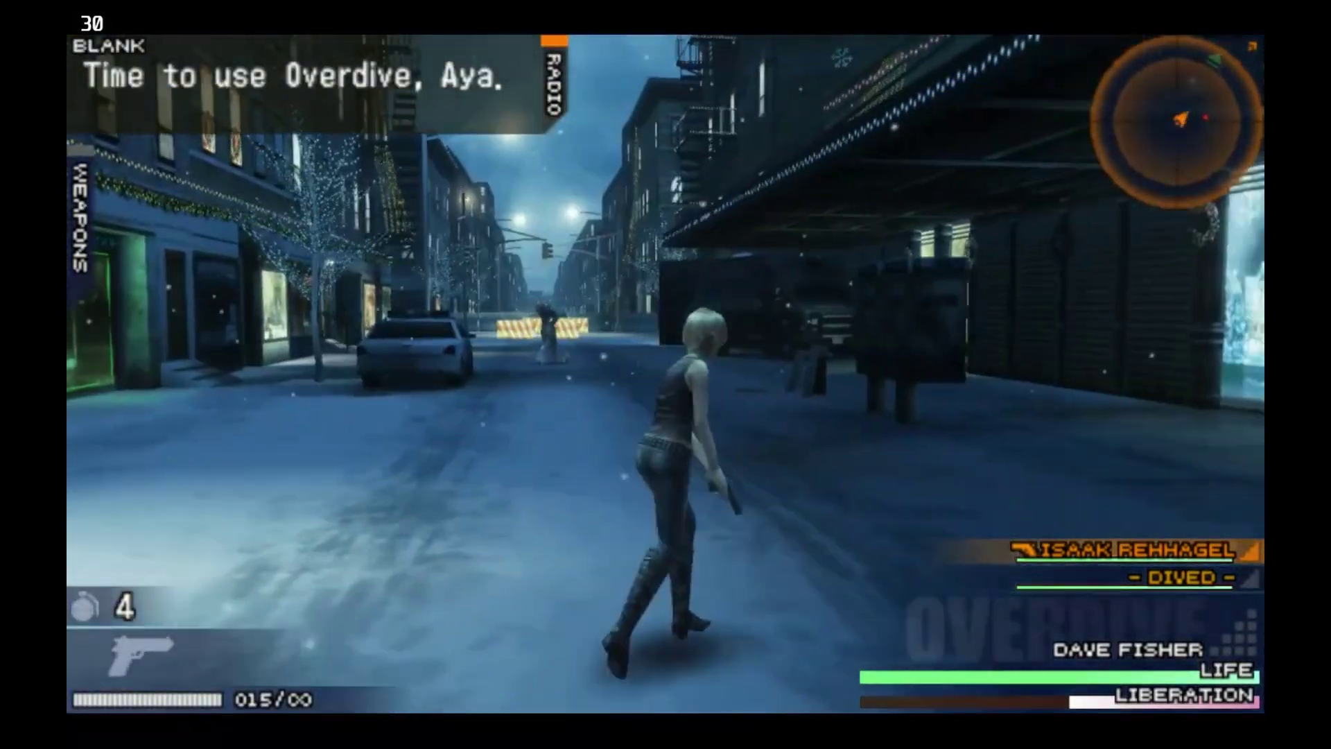
key("q")
key("w")
key("w")
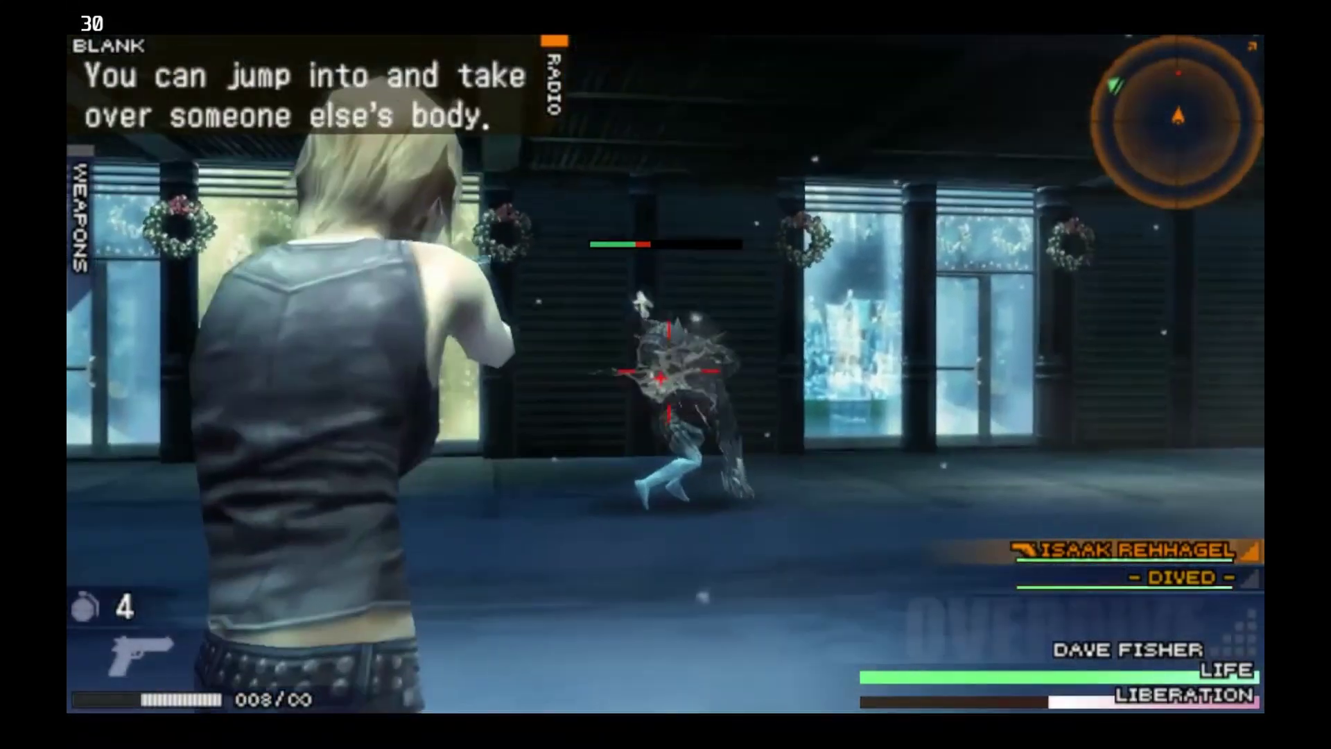
key("l")
key("j")
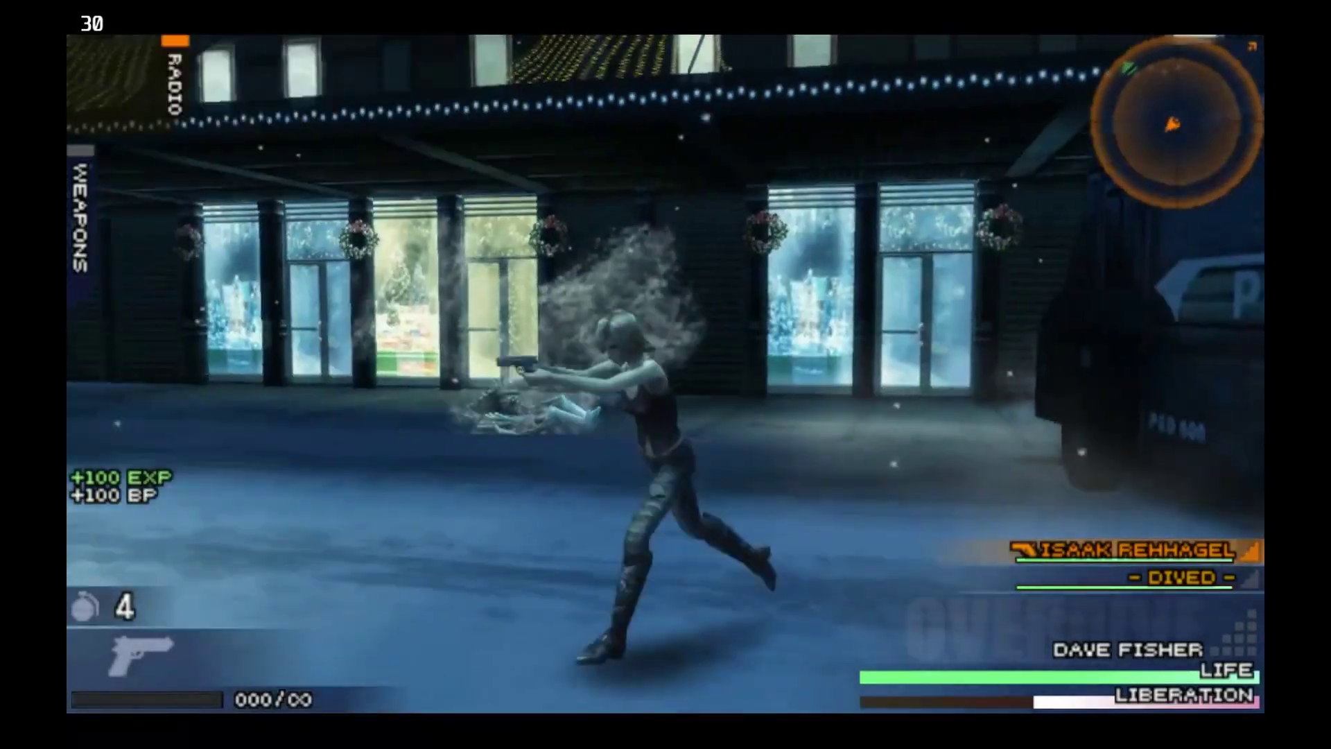
key("q")
key("j")
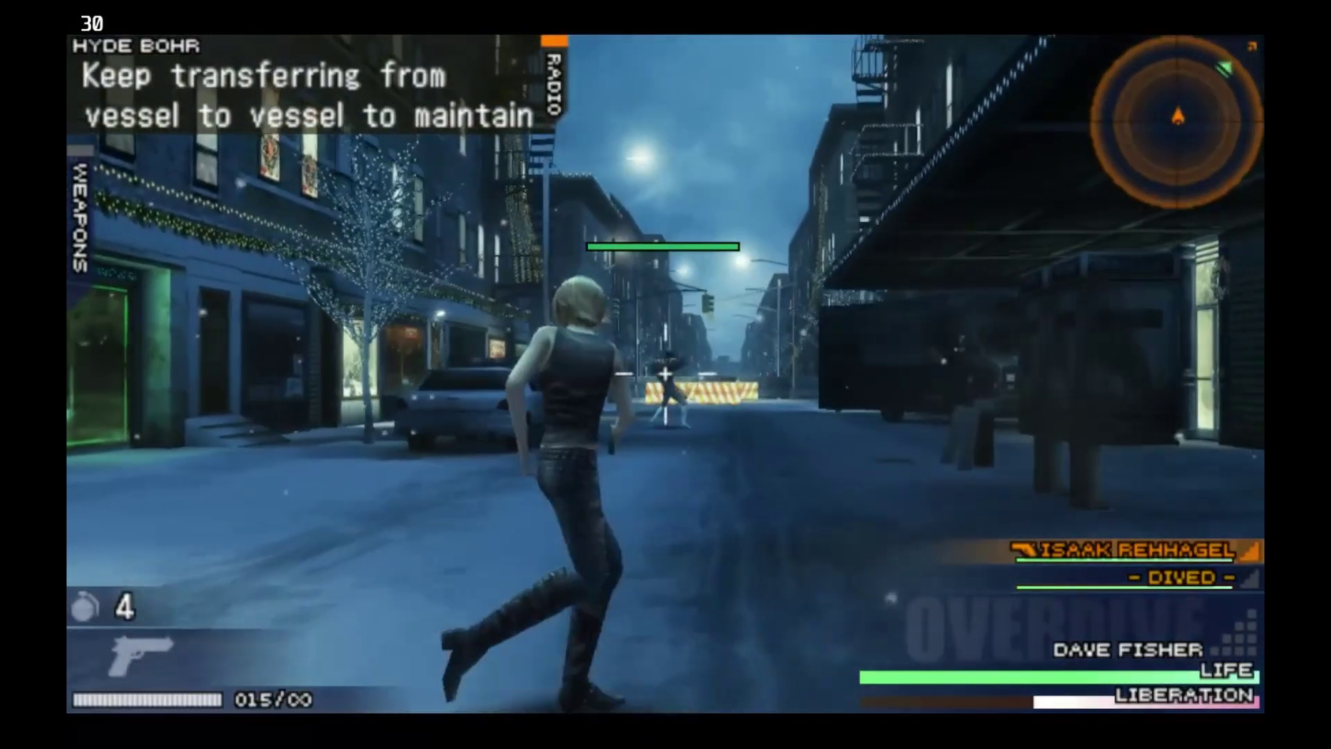
key("z")
key("l")
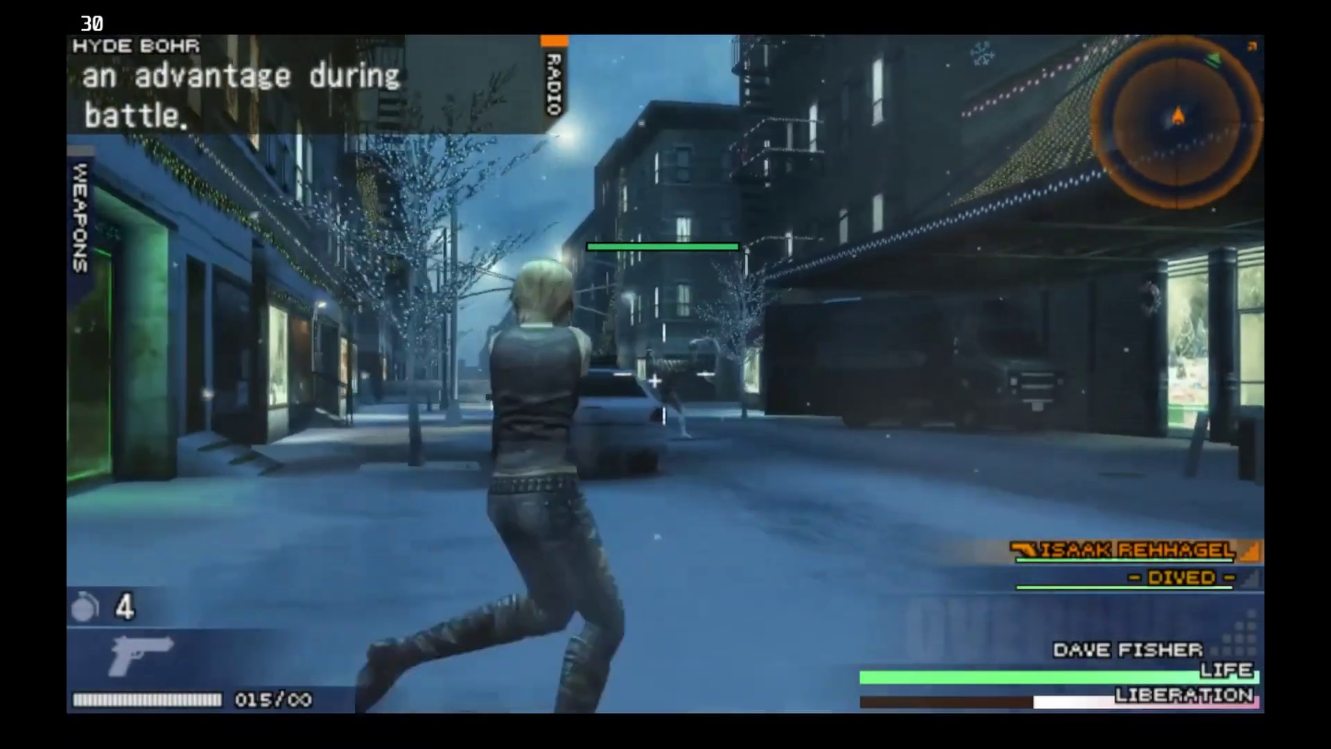
key("w")
key("l")
key("w")
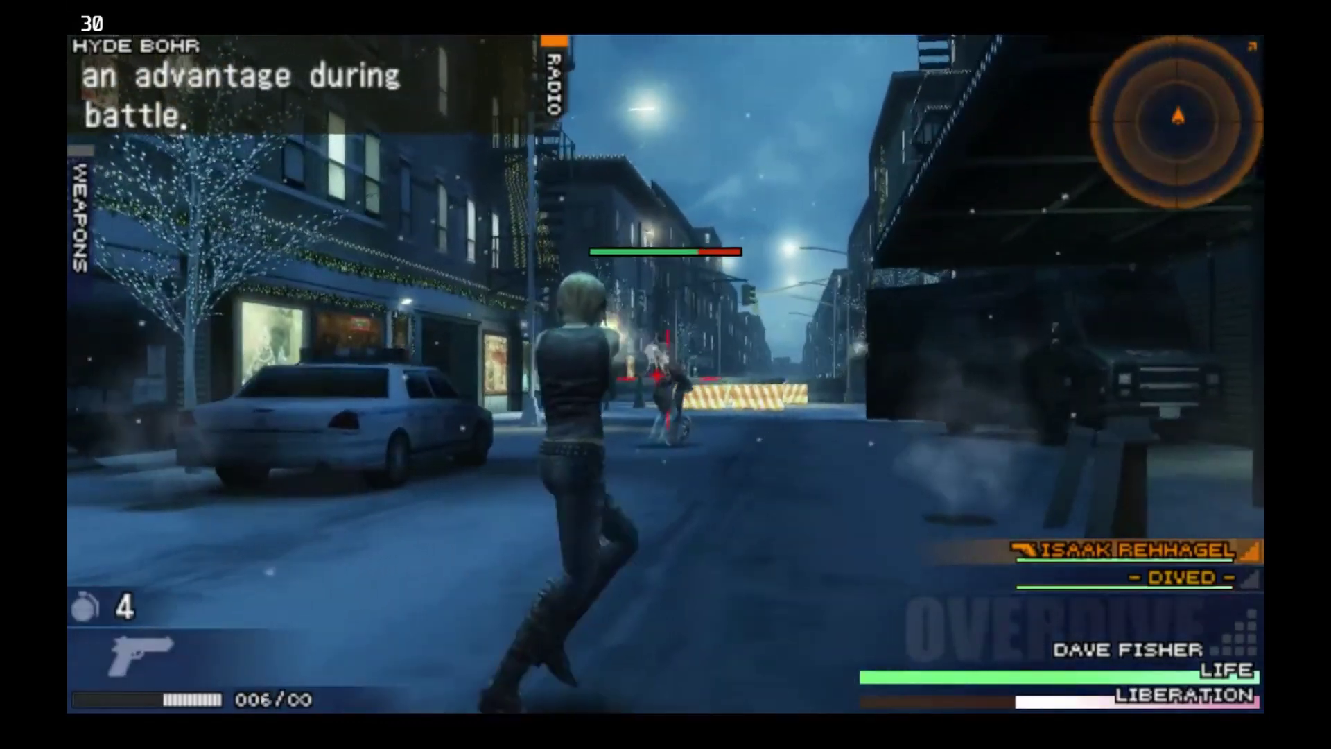
key("l")
key("w")
key("z")
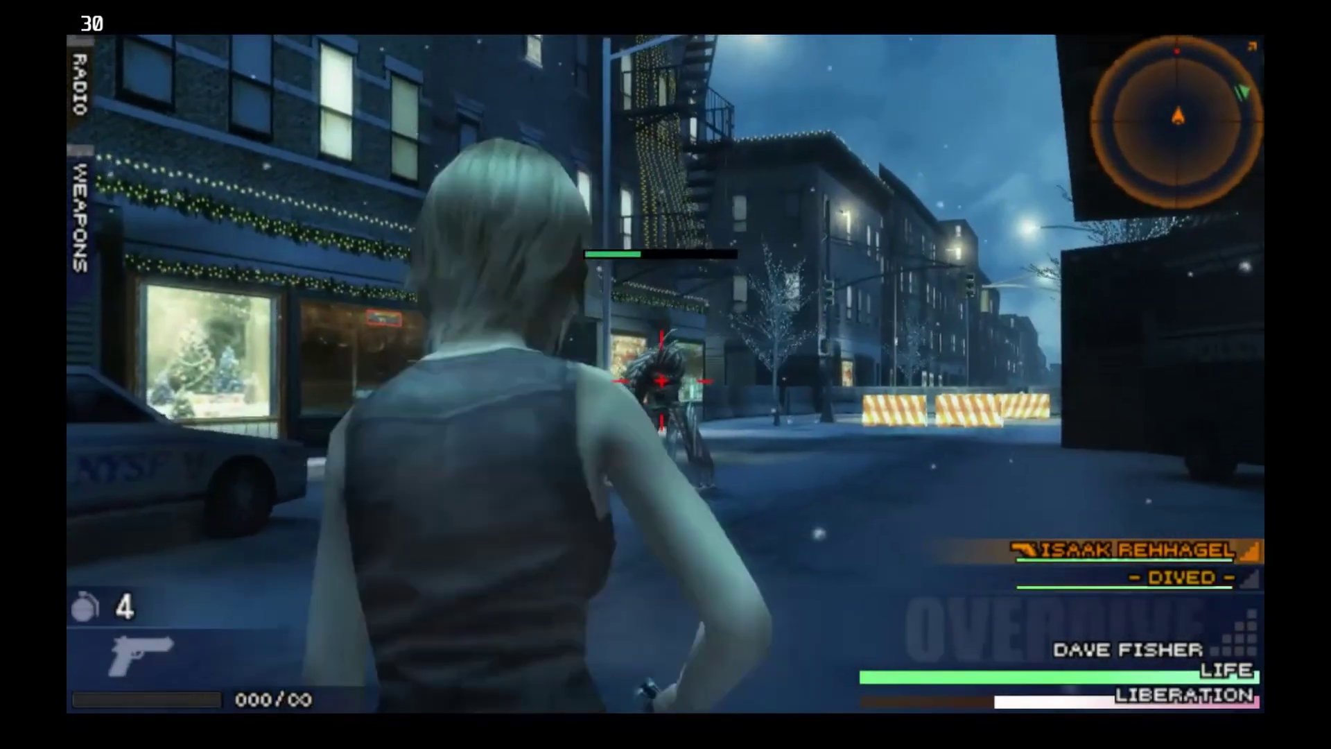
key("l")
key("z")
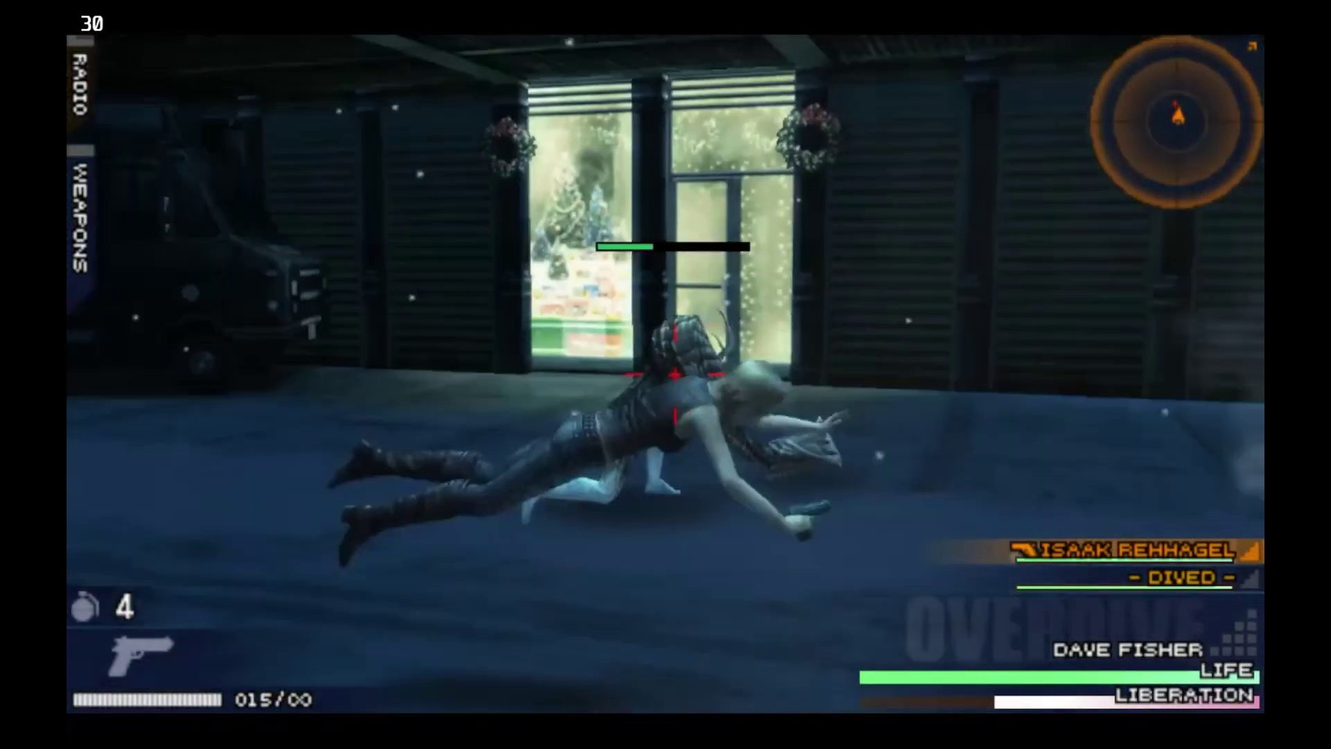
key("l")
key("w")
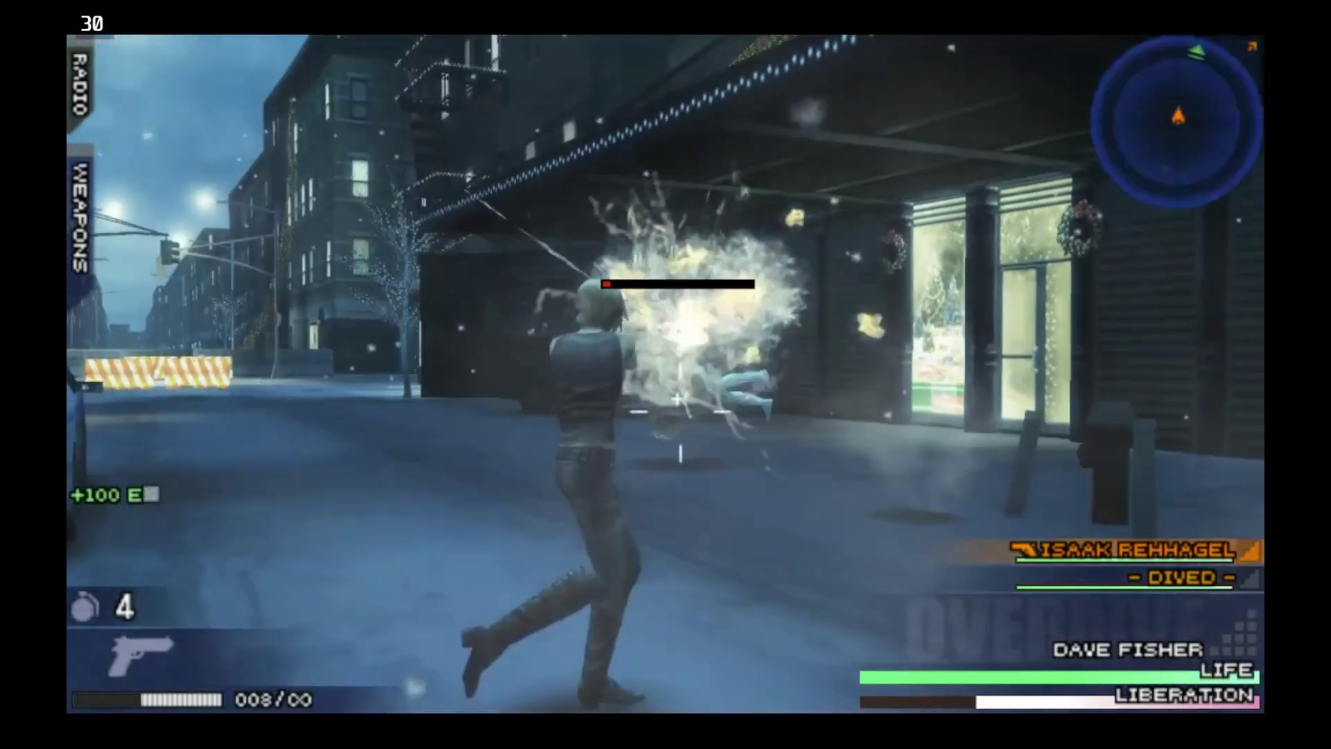
key("w")
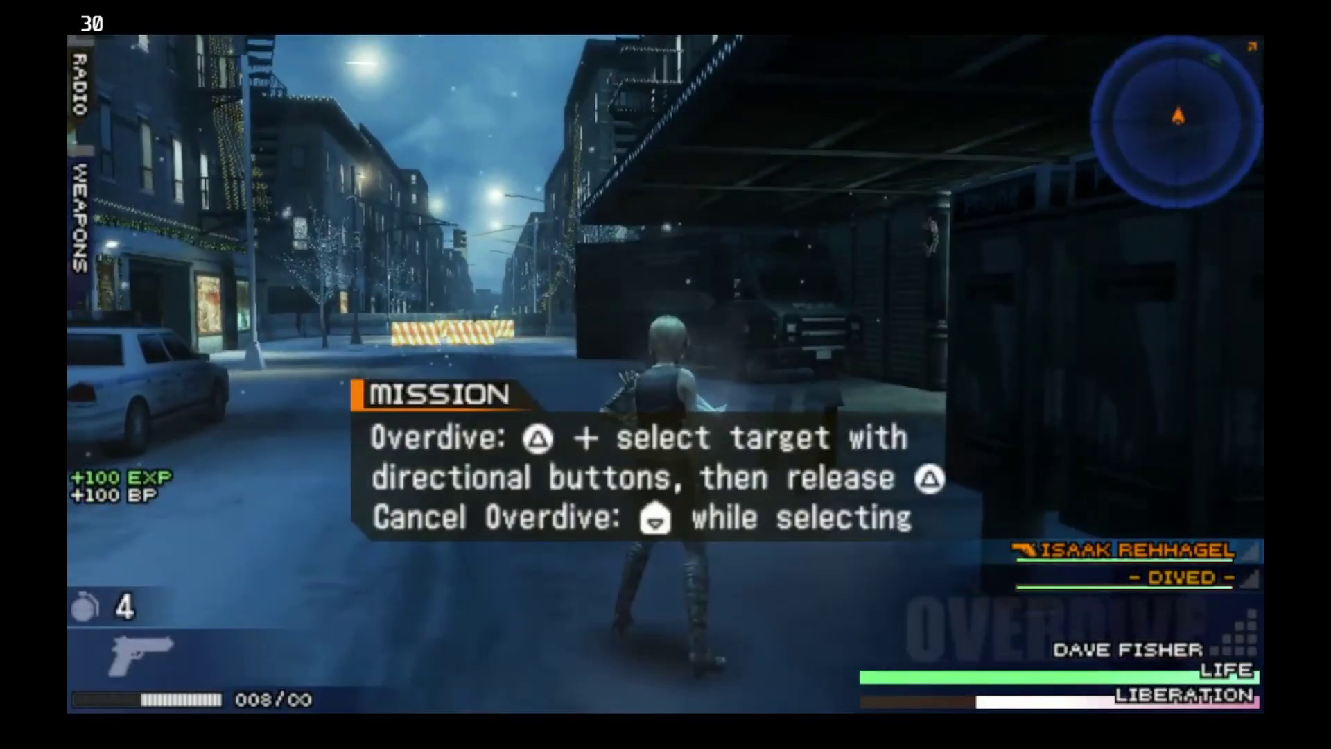
key("w")
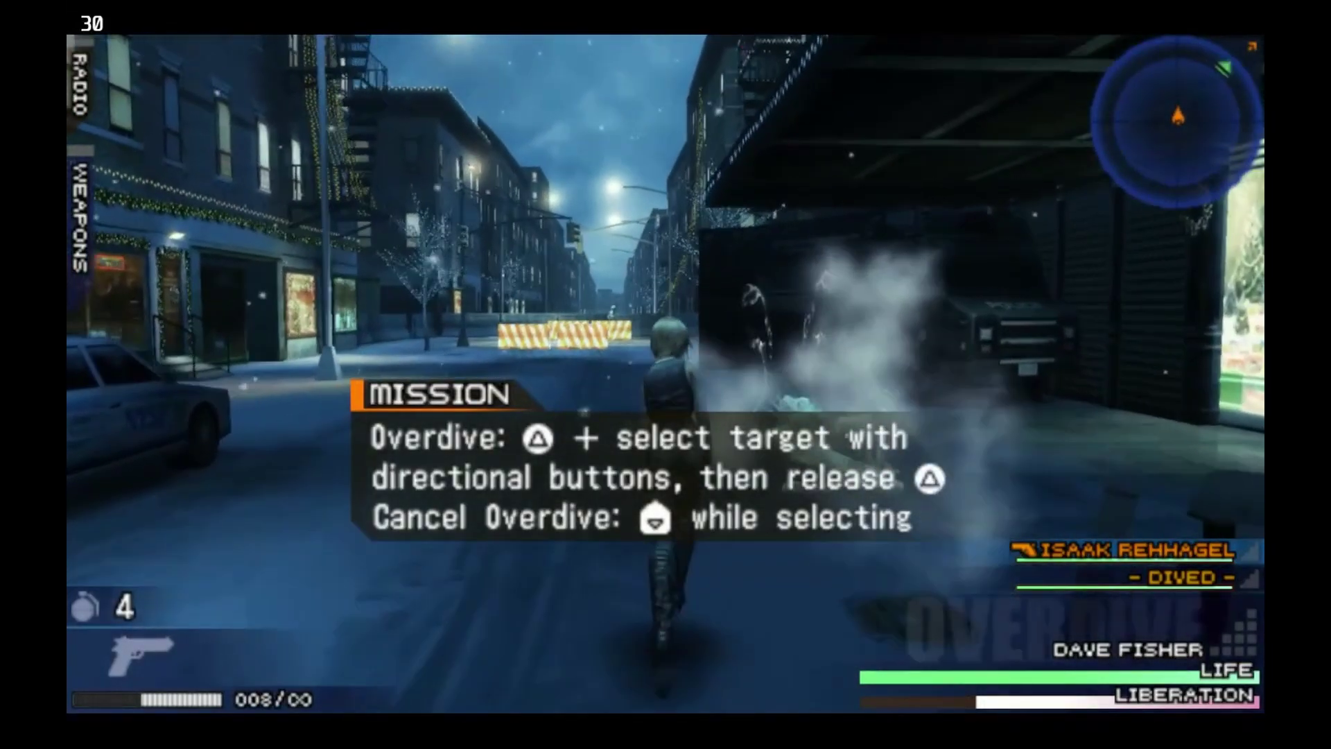
key("w")
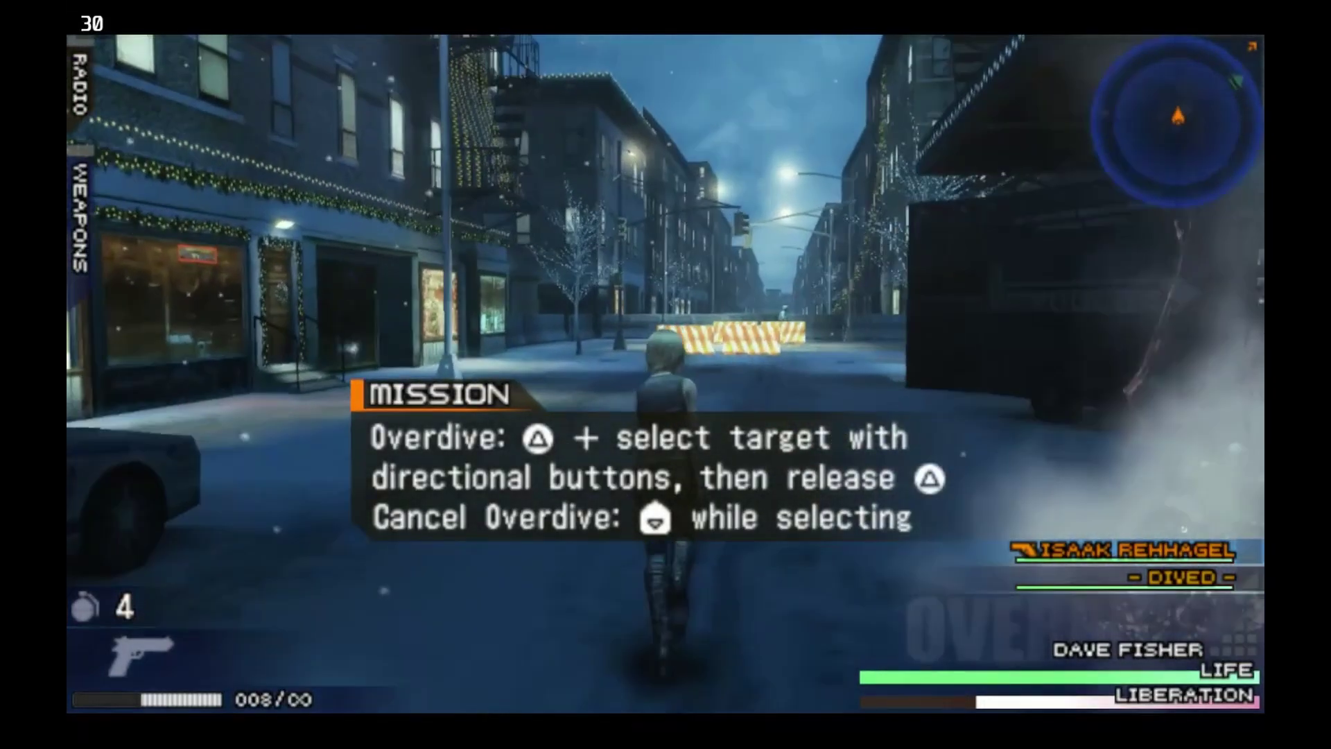